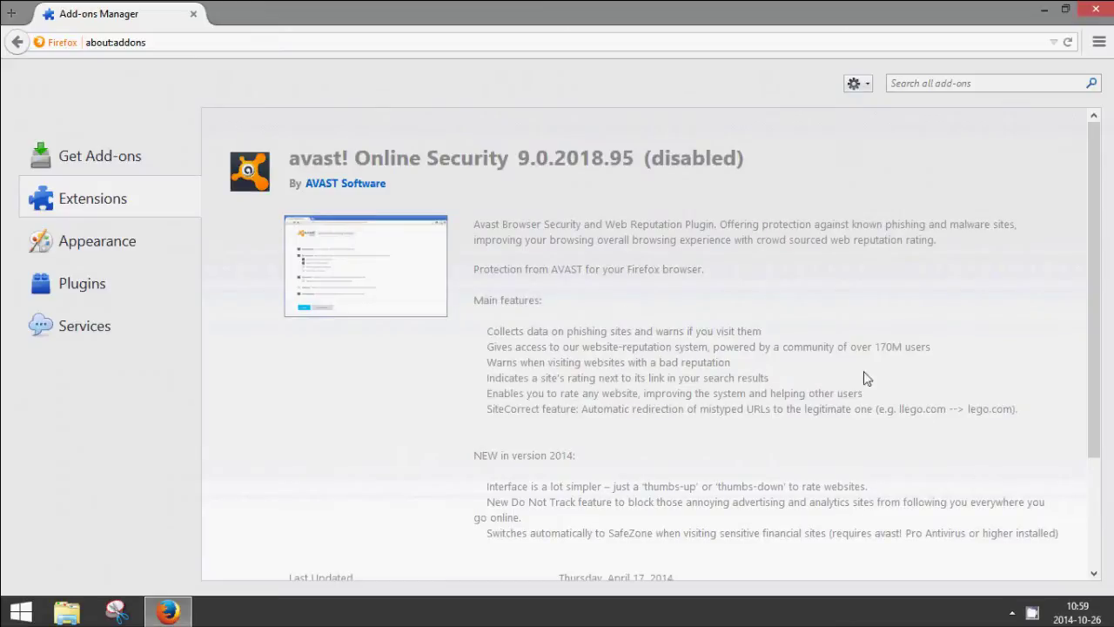
- View the list of installed Firefox extensions and minimize the browser
{"action": "left_click", "coordinate": [177, 212]}
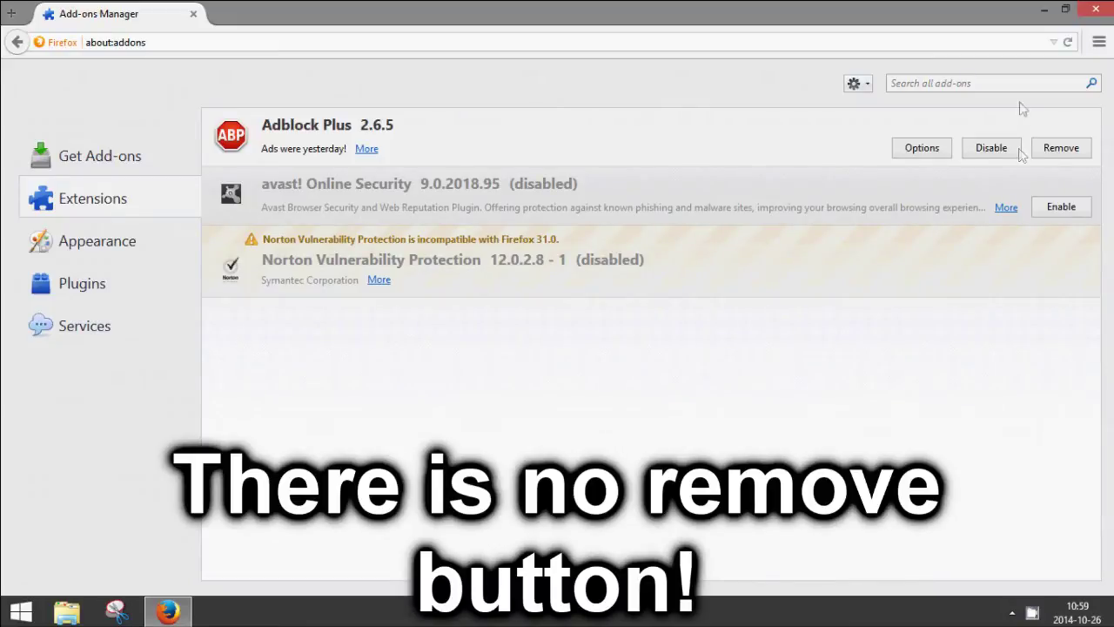
{"action": "left_click", "coordinate": [1044, 12]}
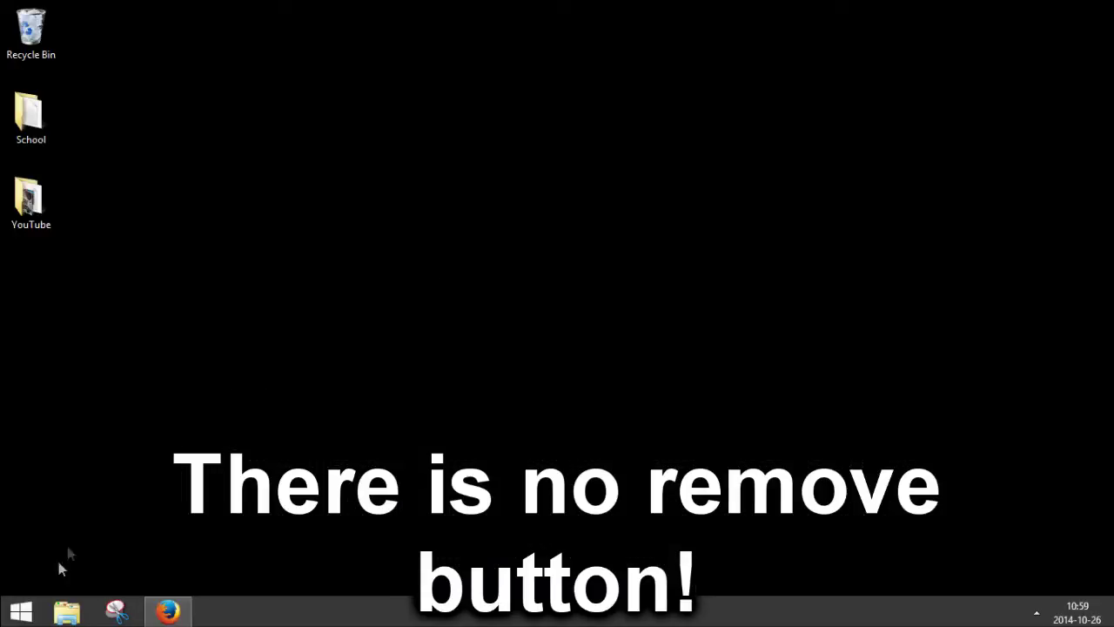
- Search the installed apps for regedit and launch the Registry Editor
{"action": "left_click", "coordinate": [23, 612]}
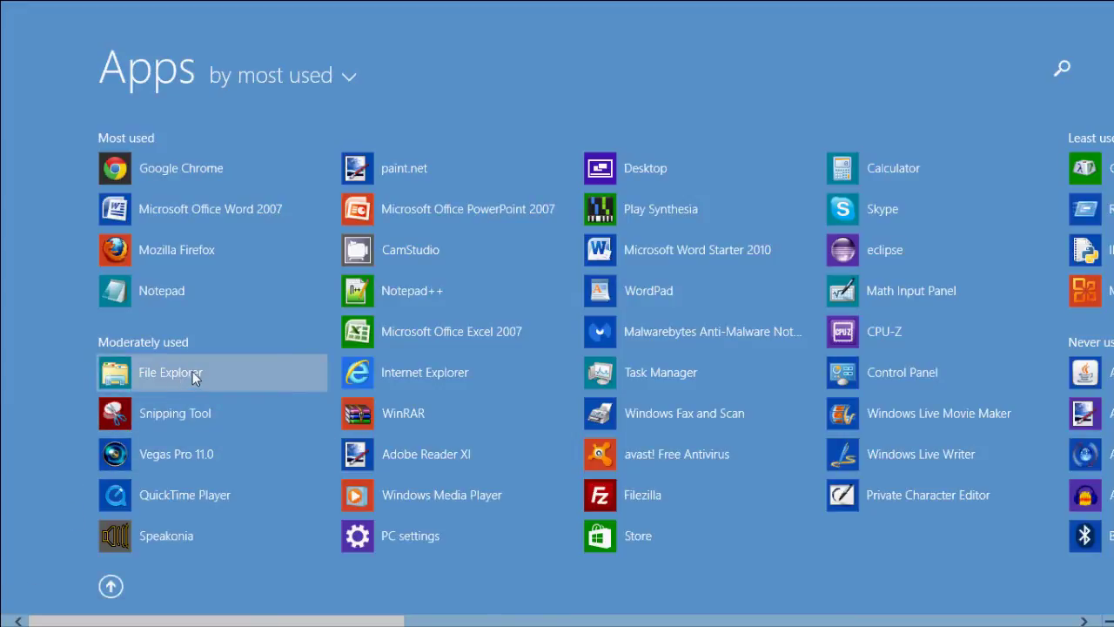
{"action": "left_click", "coordinate": [1058, 69]}
{"action": "type", "text": "r"}
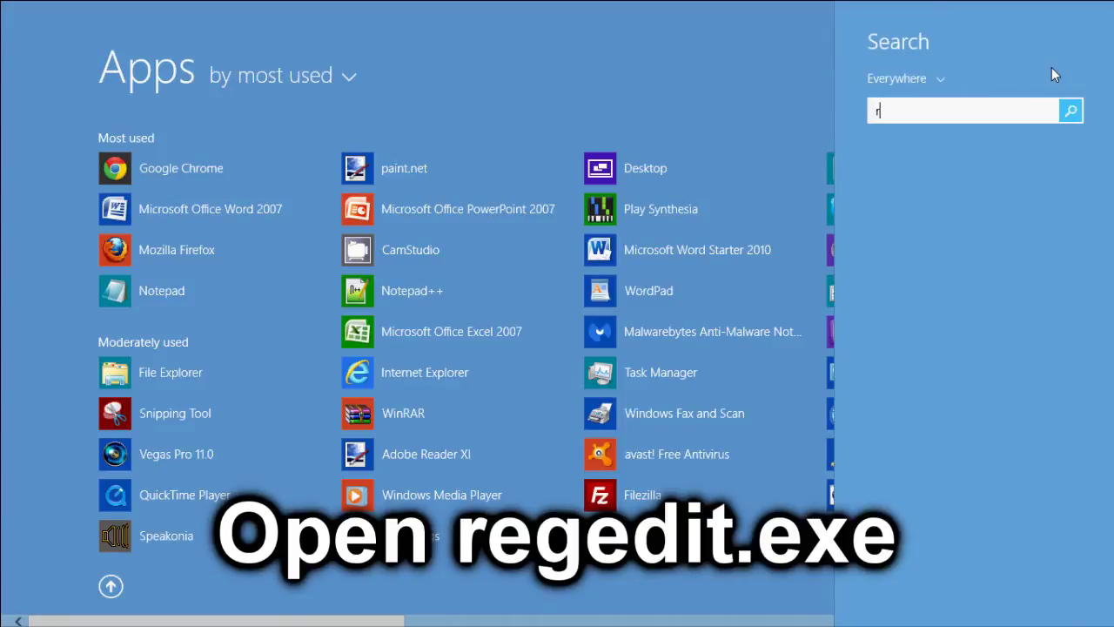
{"action": "type", "text": "egedit"}
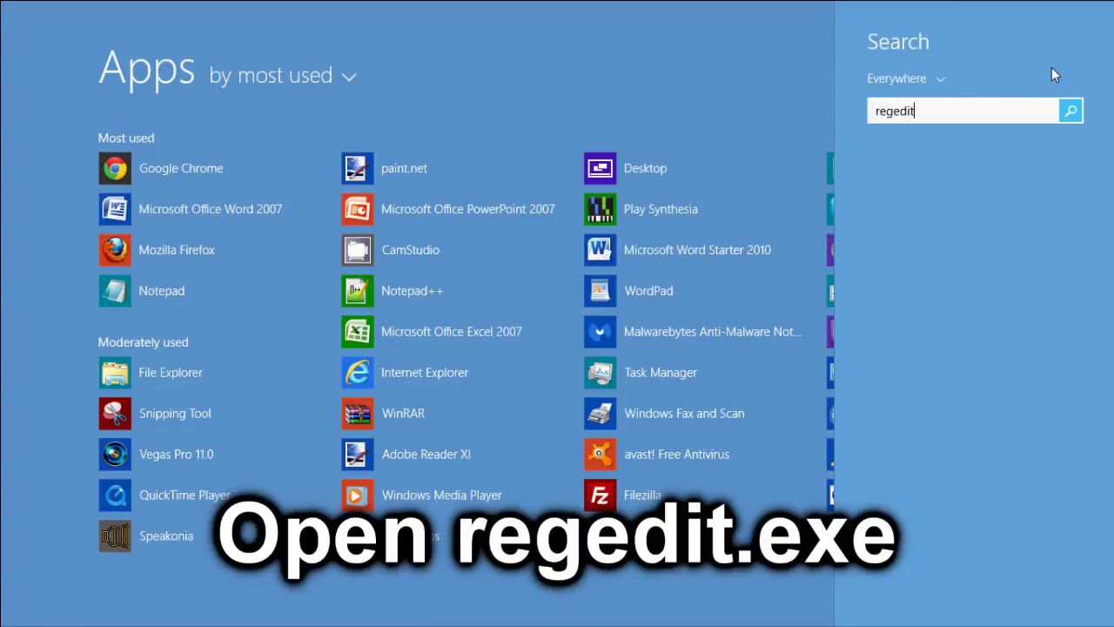
{"action": "key", "text": "Return"}
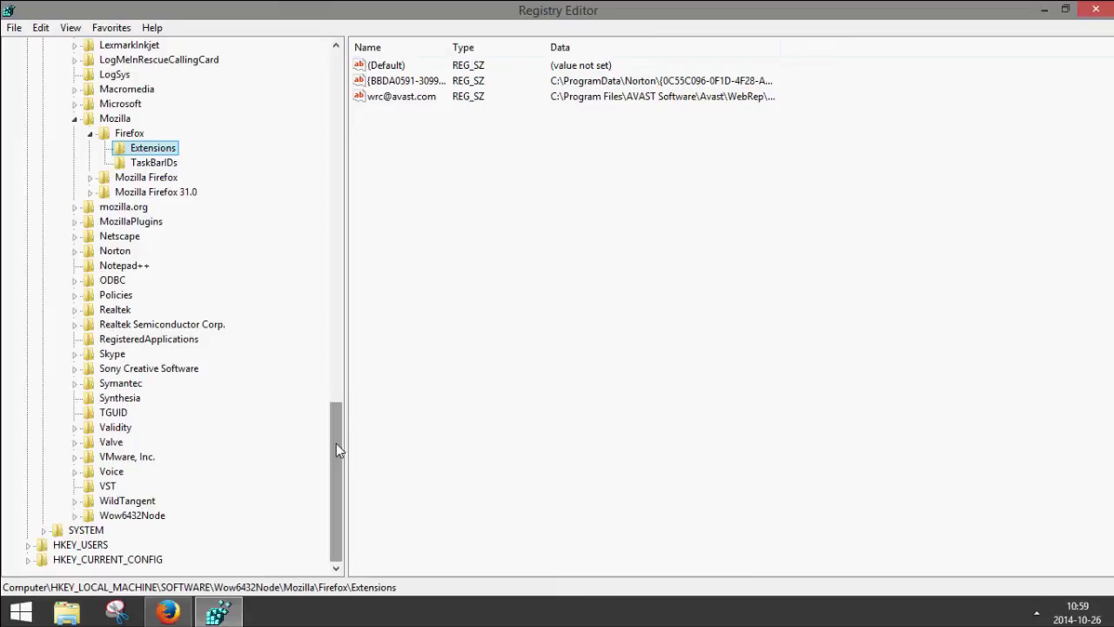
- Expand HKEY_LOCAL_MACHINE and its SOFTWARE key from the top of the registry tree
{"action": "left_click_drag", "start_coordinate": [336, 443], "coordinate": [346, 88]}
{"action": "left_click", "coordinate": [27, 90]}
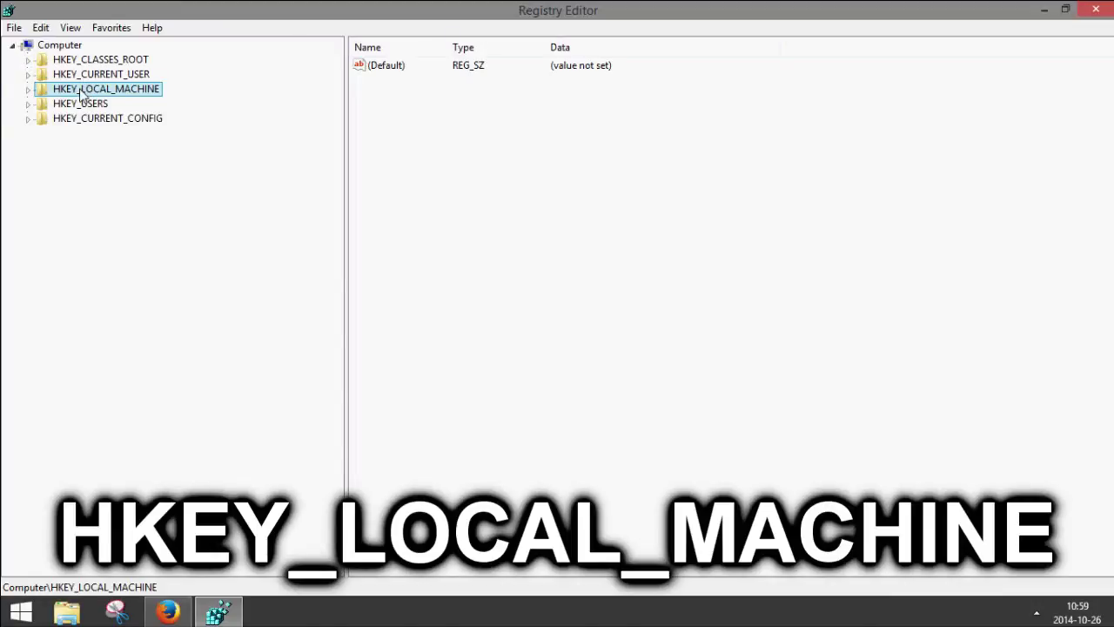
{"action": "left_click", "coordinate": [27, 90]}
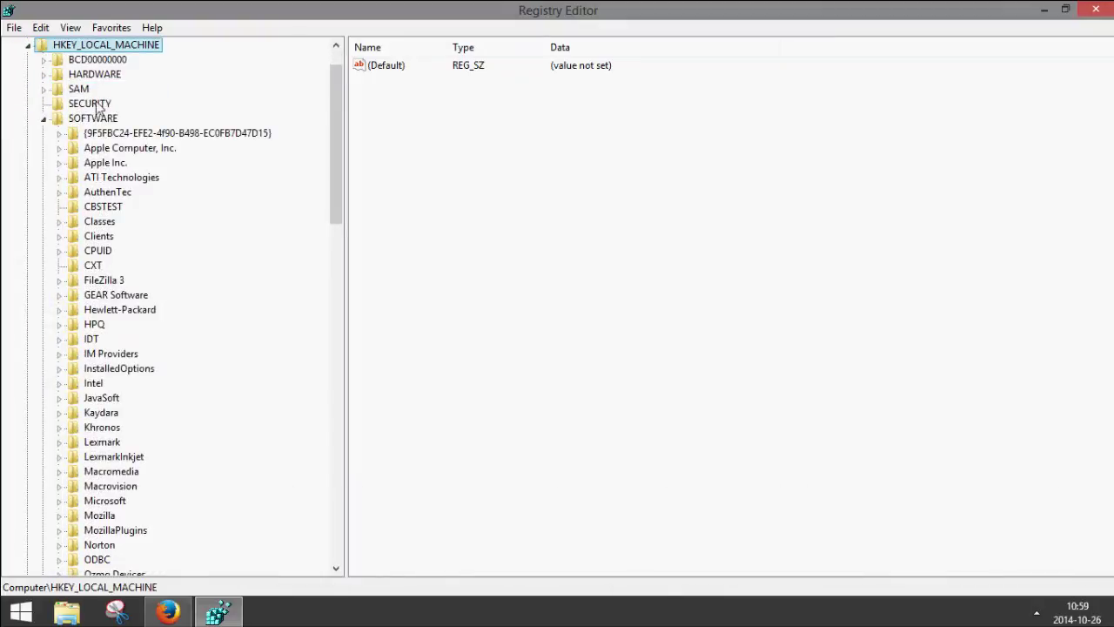
{"action": "left_click", "coordinate": [44, 119]}
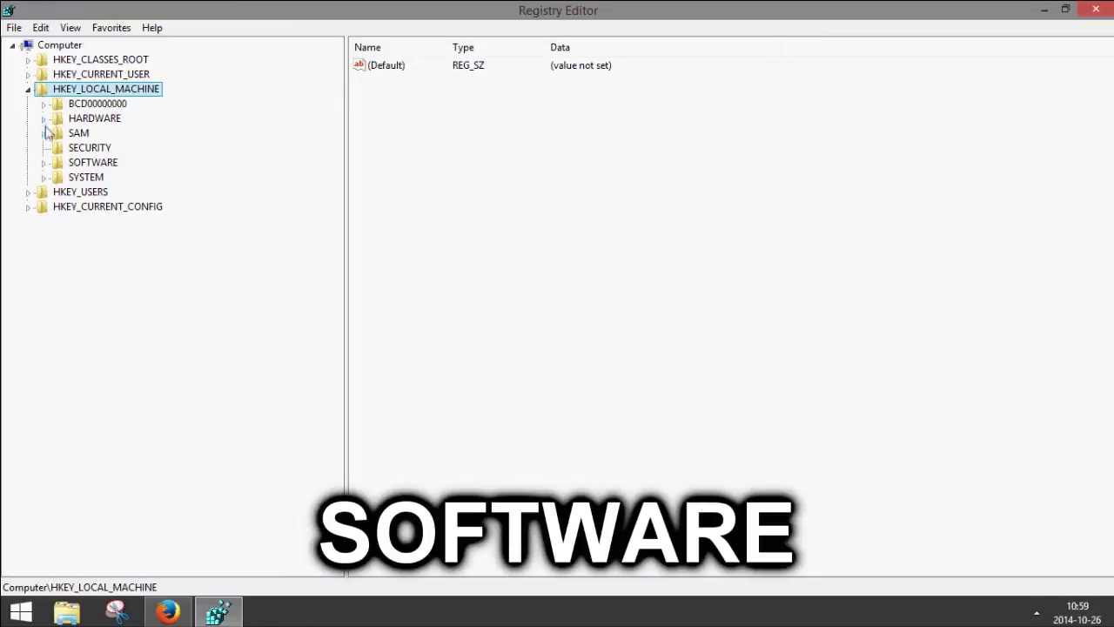
{"action": "left_click", "coordinate": [46, 148]}
{"action": "left_click", "coordinate": [45, 163]}
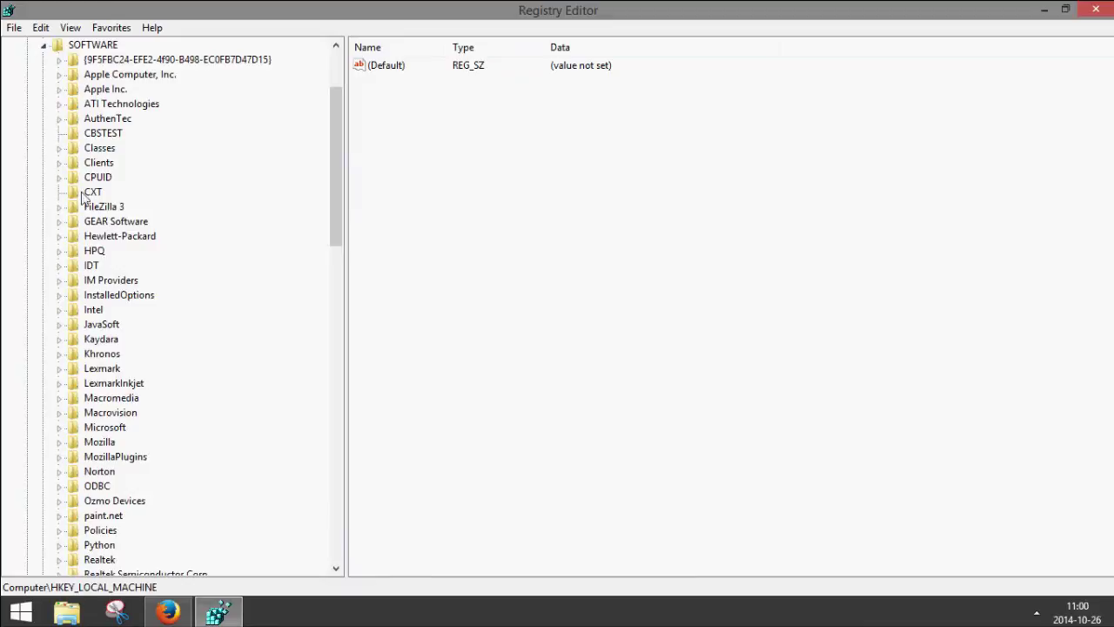
- Select the Wow6432Node key under SOFTWARE
{"action": "scroll", "coordinate": [84, 206], "scroll_direction": "down", "scroll_amount": 6}
{"action": "scroll", "coordinate": [84, 206], "scroll_direction": "down", "scroll_amount": 2}
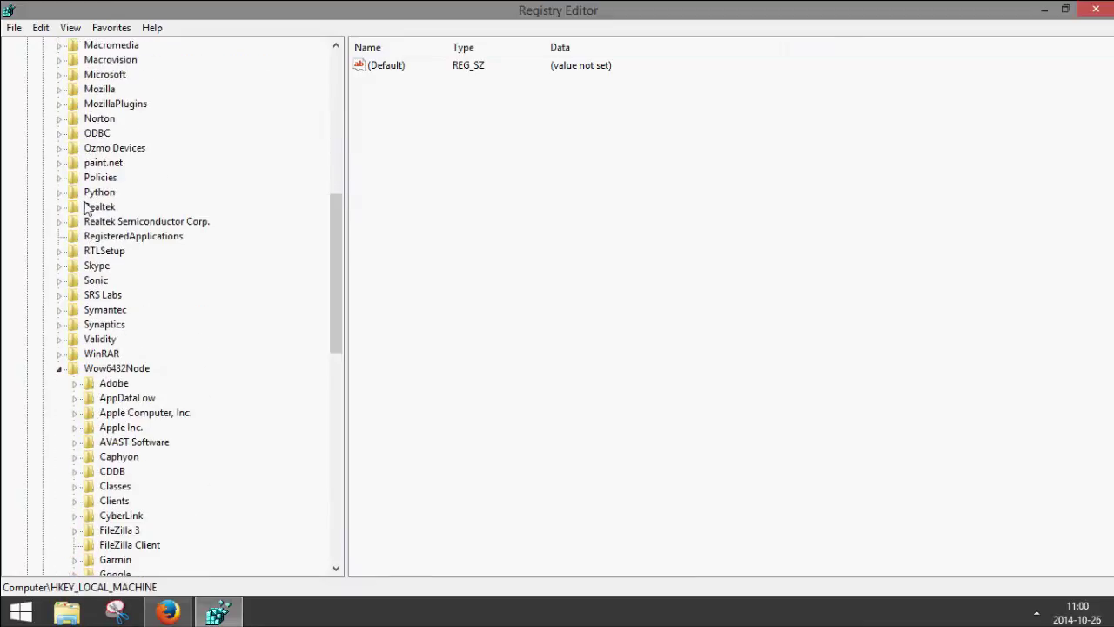
{"action": "scroll", "coordinate": [84, 207], "scroll_direction": "down", "scroll_amount": 3}
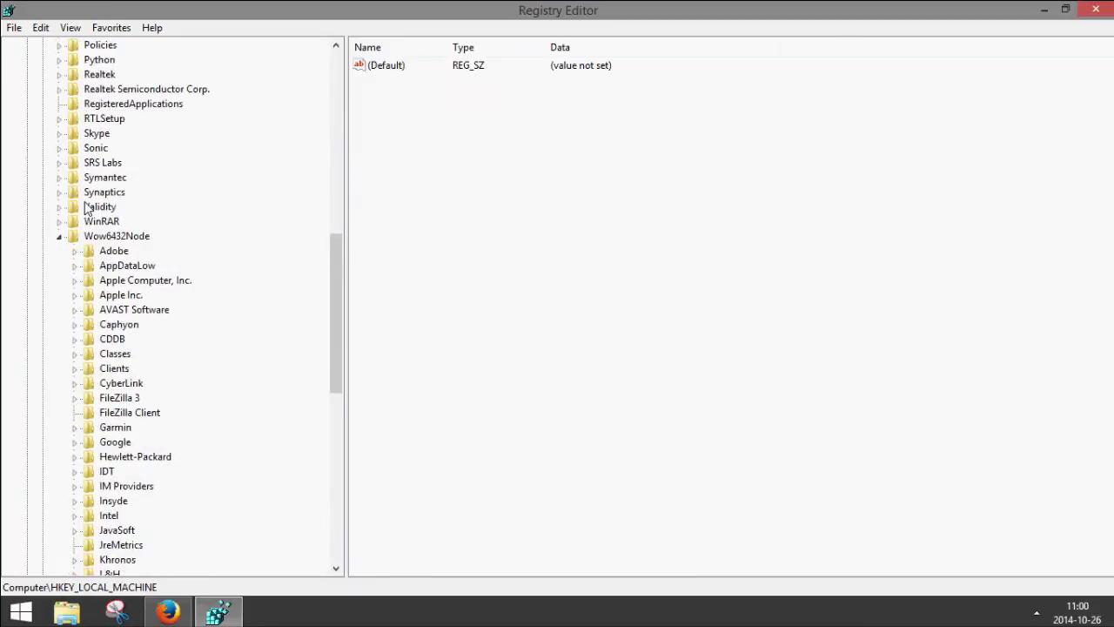
{"action": "left_click", "coordinate": [117, 236]}
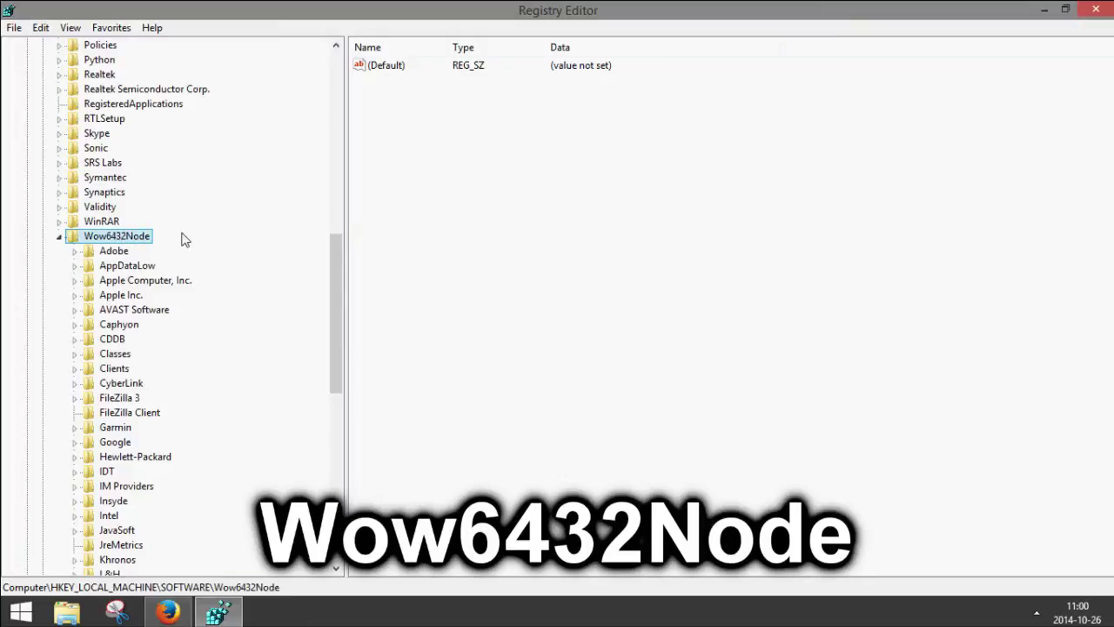
- Select the Mozilla\Firefox\Extensions key under Wow6432Node to list its extension values
{"action": "scroll", "coordinate": [180, 239], "scroll_direction": "down", "scroll_amount": 4}
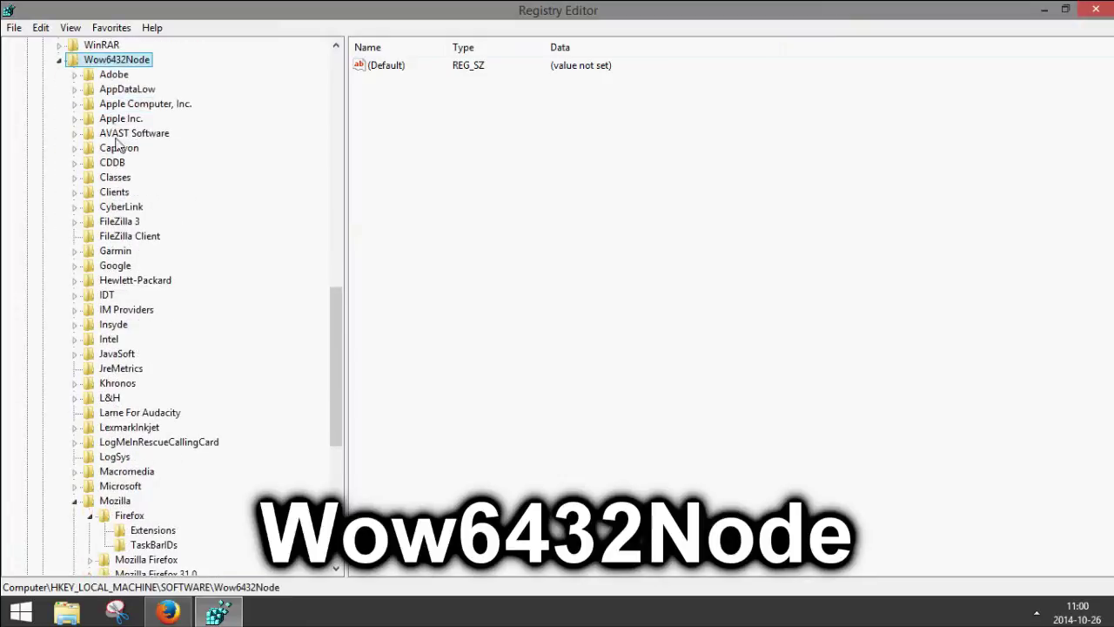
{"action": "scroll", "coordinate": [111, 177], "scroll_direction": "down", "scroll_amount": 6}
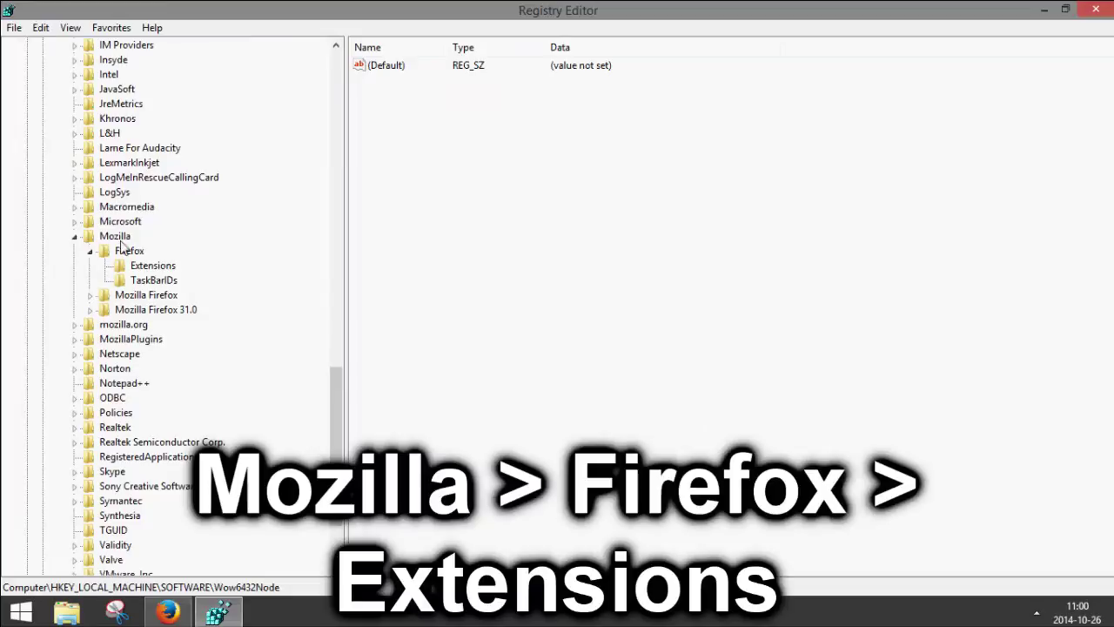
{"action": "left_click", "coordinate": [119, 237]}
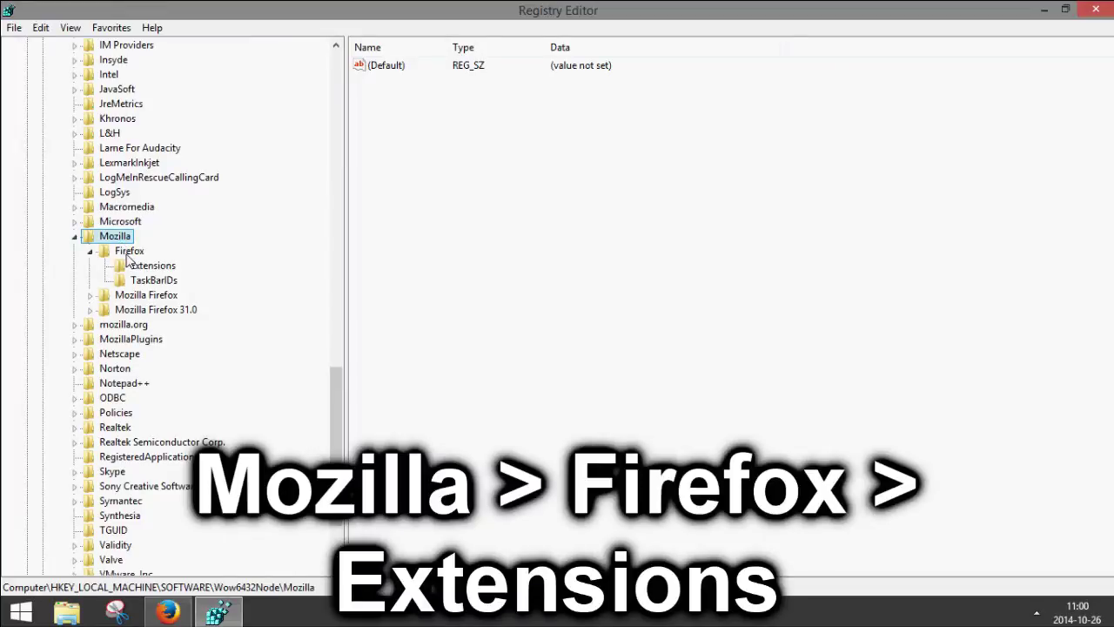
{"action": "left_click", "coordinate": [128, 254]}
{"action": "left_click", "coordinate": [140, 268]}
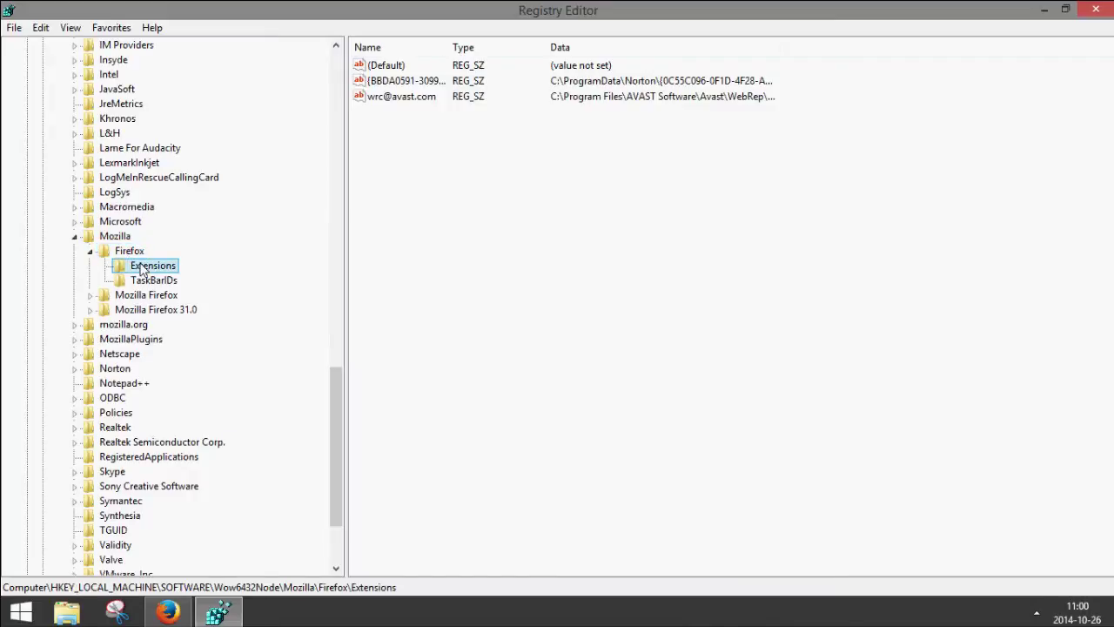
{"action": "scroll", "coordinate": [141, 268], "scroll_direction": "down", "scroll_amount": 3}
{"action": "scroll", "coordinate": [141, 268], "scroll_direction": "up", "scroll_amount": 3}
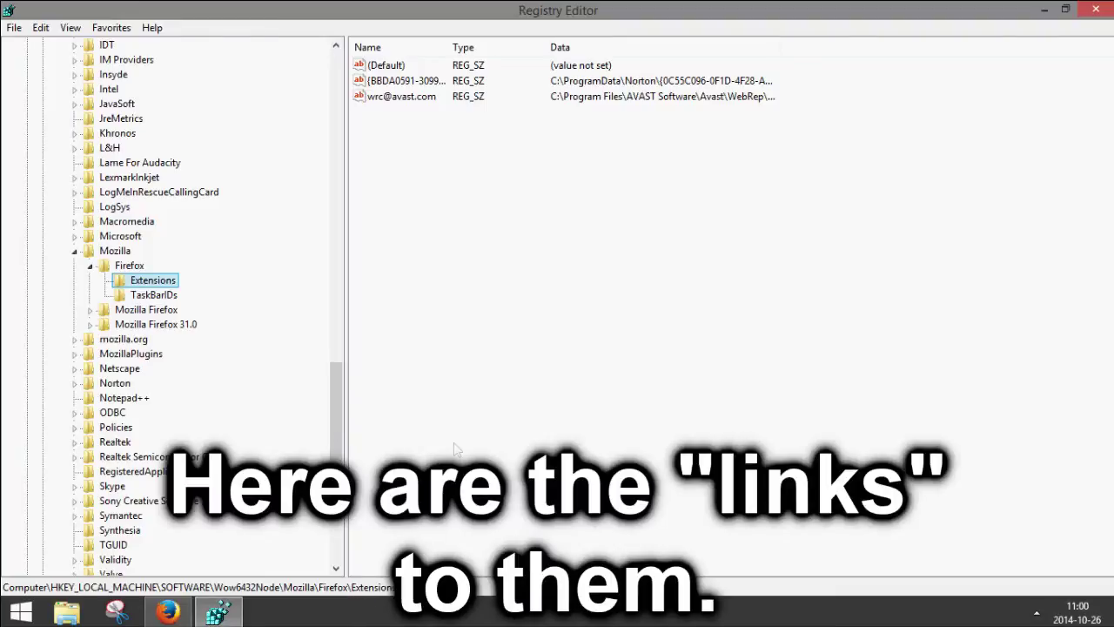
{"action": "left_click", "coordinate": [588, 97]}
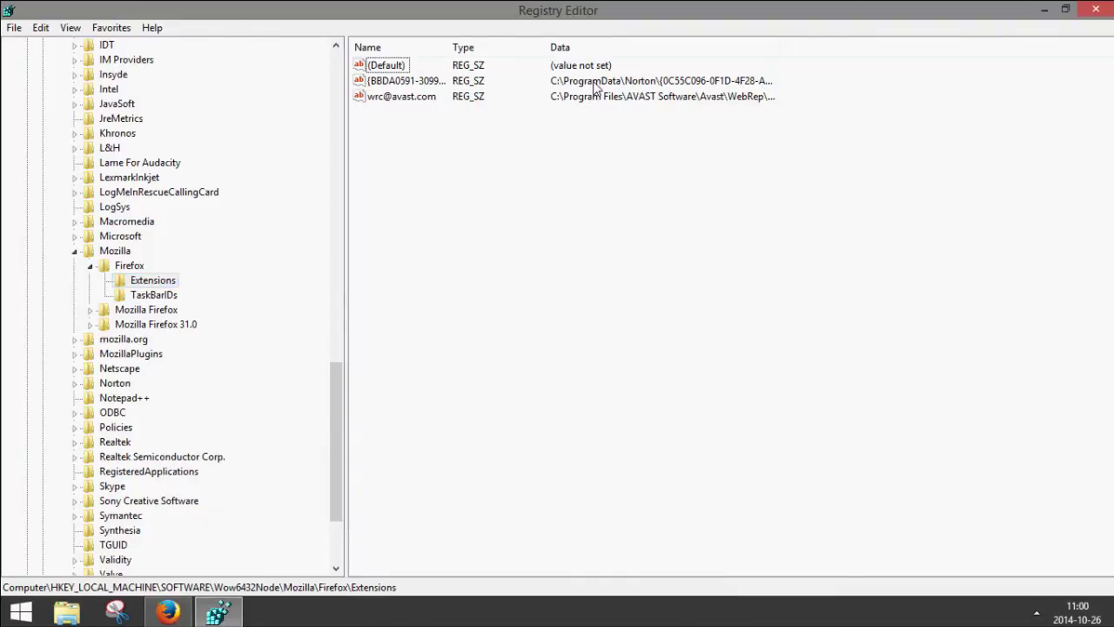
{"action": "right_click", "coordinate": [595, 86]}
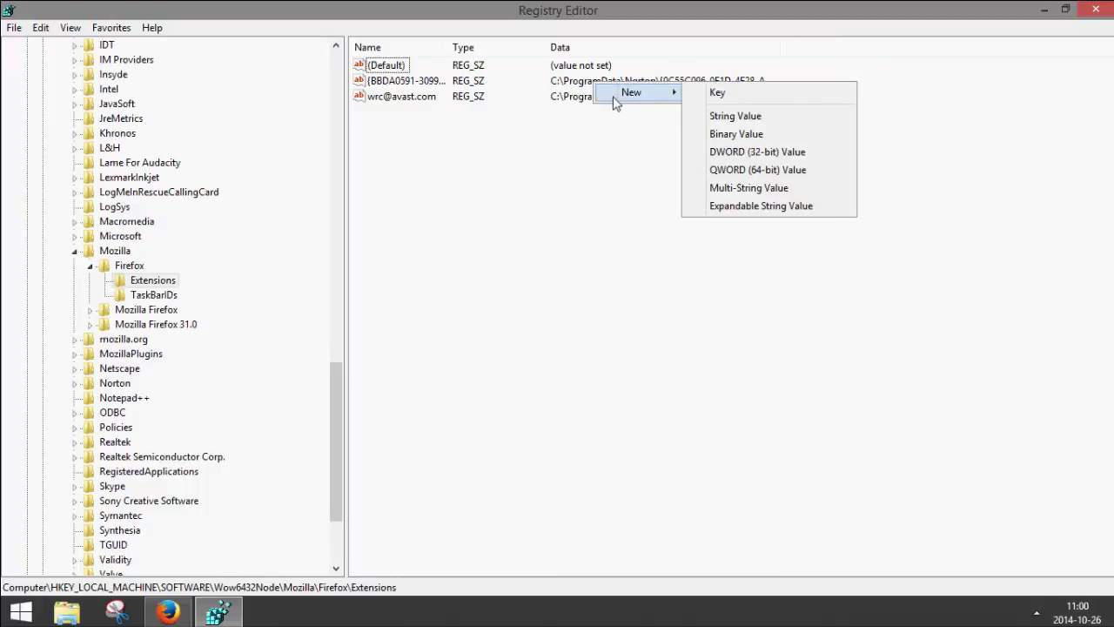
{"action": "left_click", "coordinate": [574, 233]}
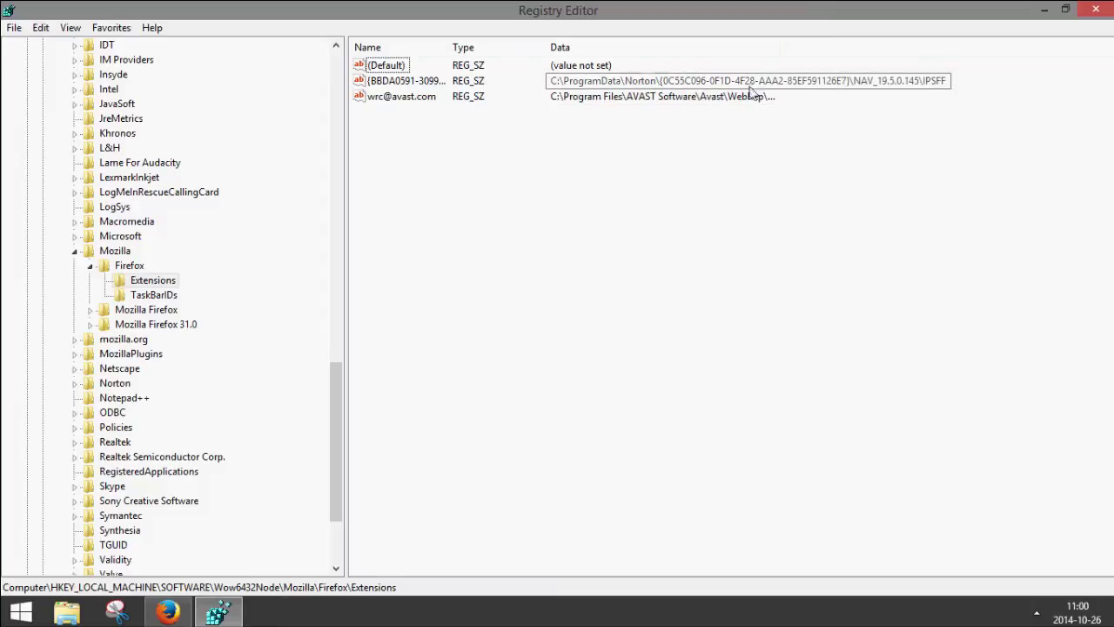
- Switch to File Explorer, position its window below the registry values and open Local Disk (C:)
{"action": "left_click", "coordinate": [79, 612]}
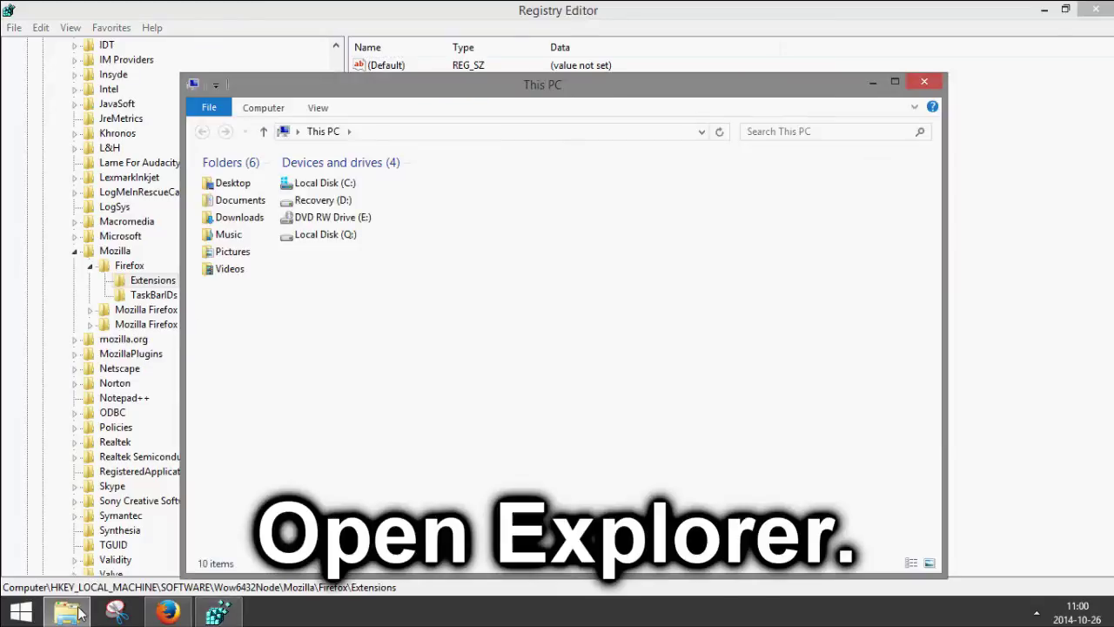
{"action": "left_click_drag", "start_coordinate": [584, 93], "coordinate": [847, 131]}
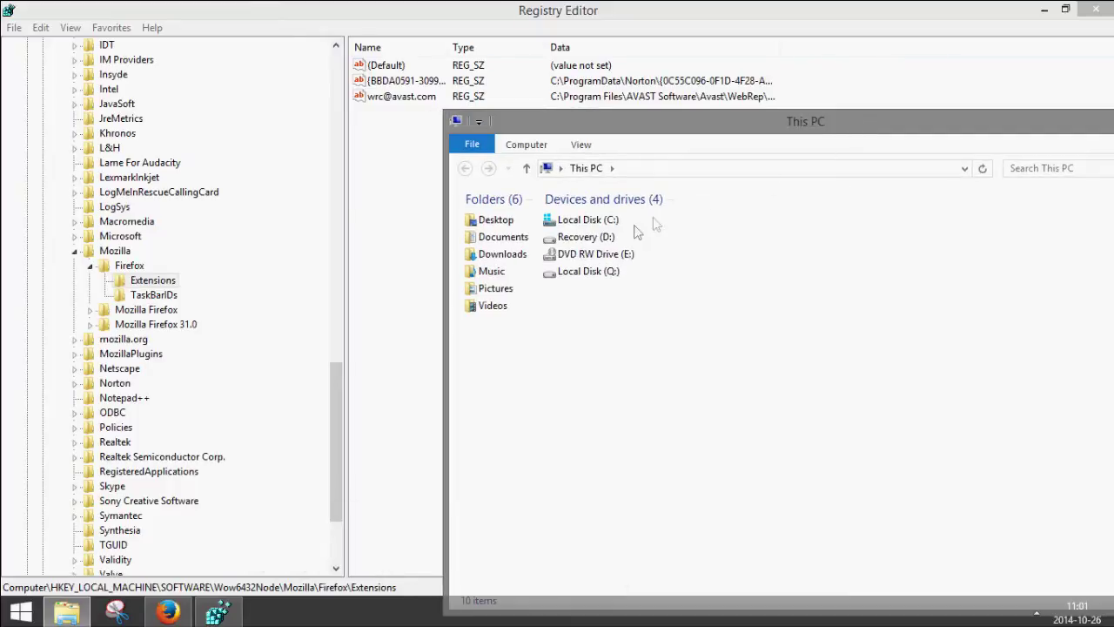
{"action": "left_click", "coordinate": [606, 224]}
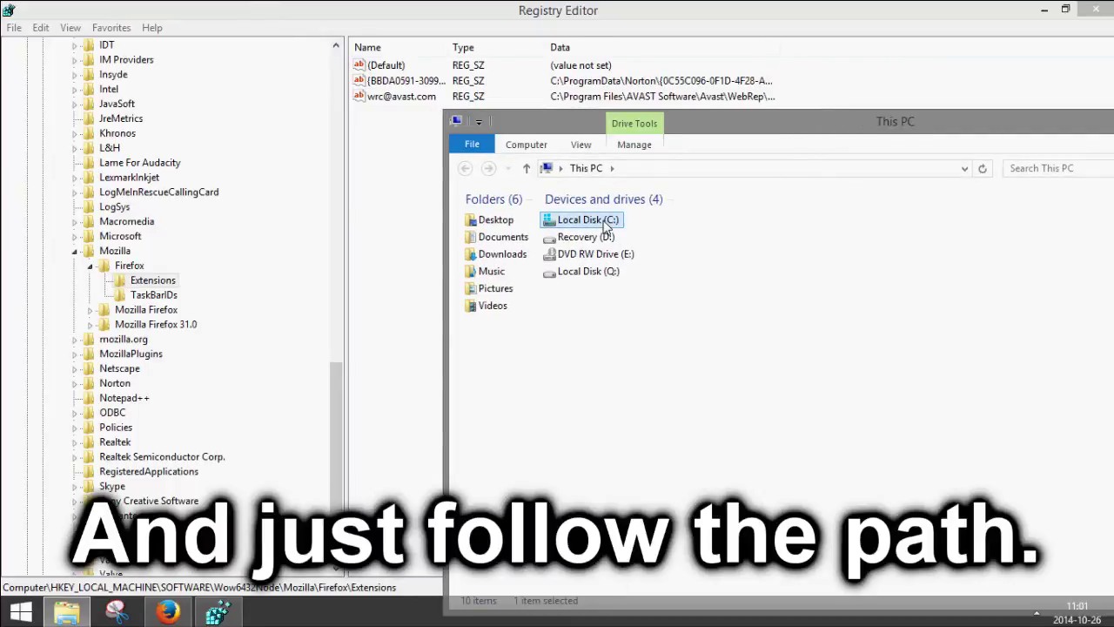
{"action": "double_click", "coordinate": [607, 225]}
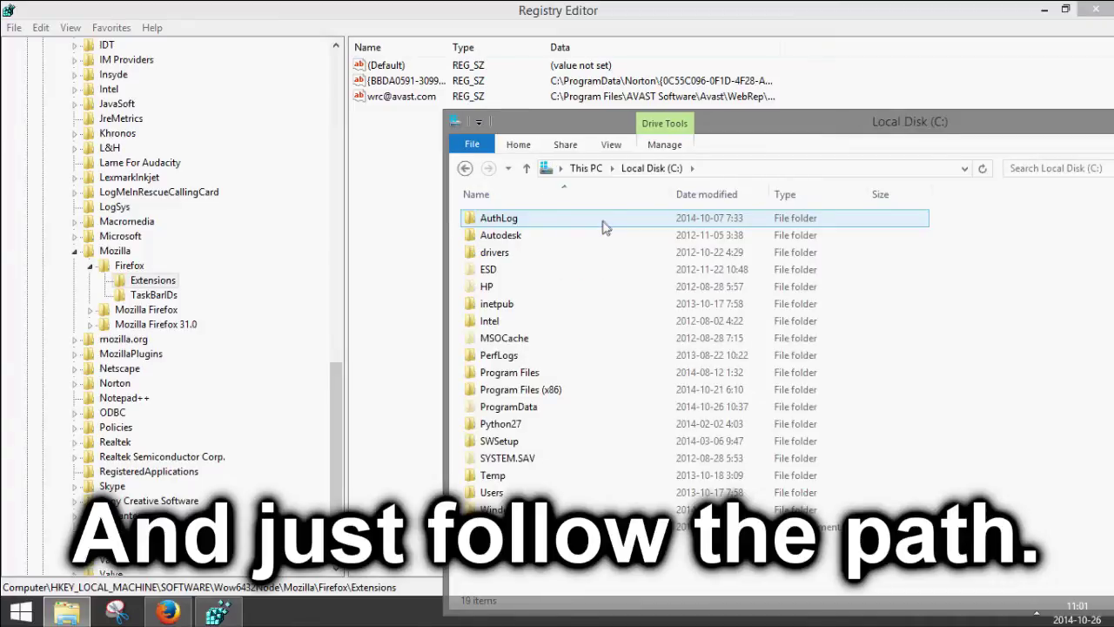
- Check in Local Disk (C:) that hidden items such as the ProgramData folder are set to display
{"action": "double_click", "coordinate": [534, 409]}
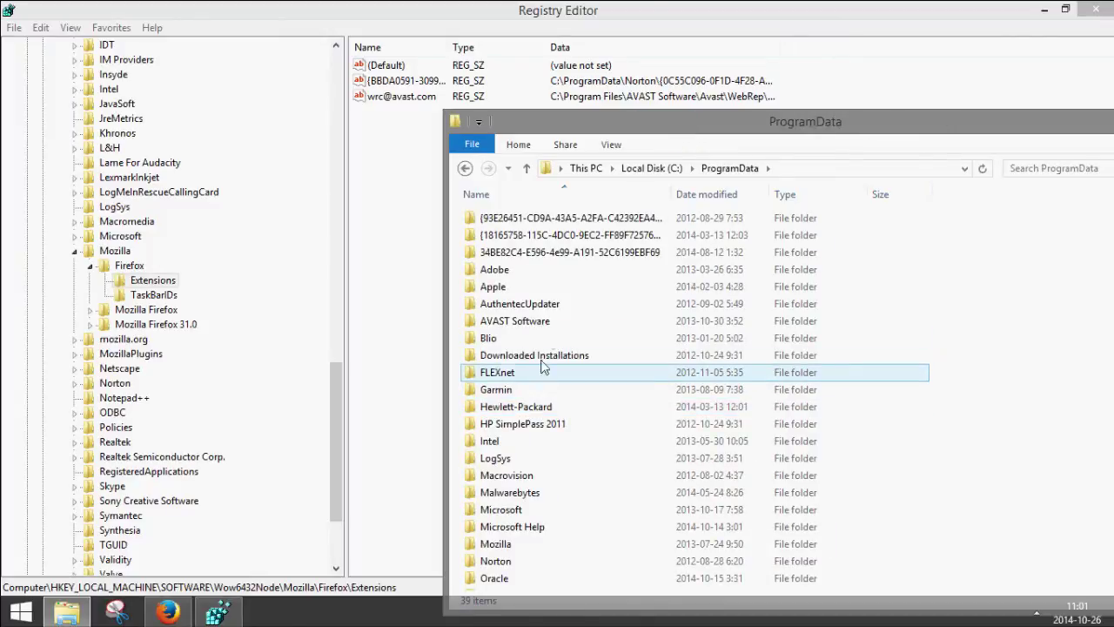
{"action": "left_click", "coordinate": [464, 168]}
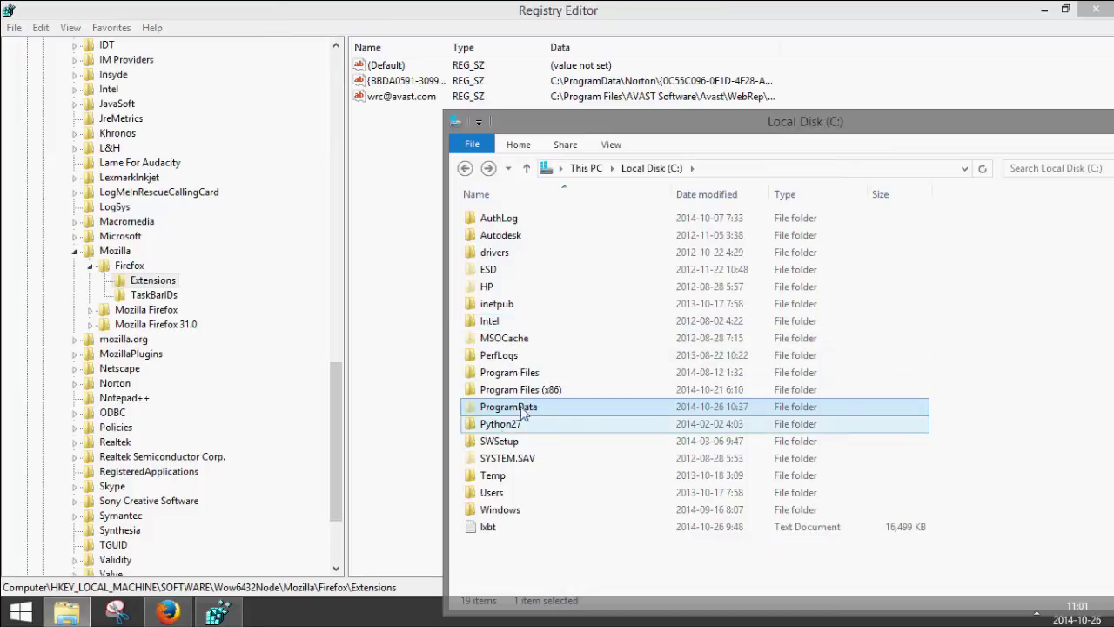
{"action": "left_click", "coordinate": [613, 148]}
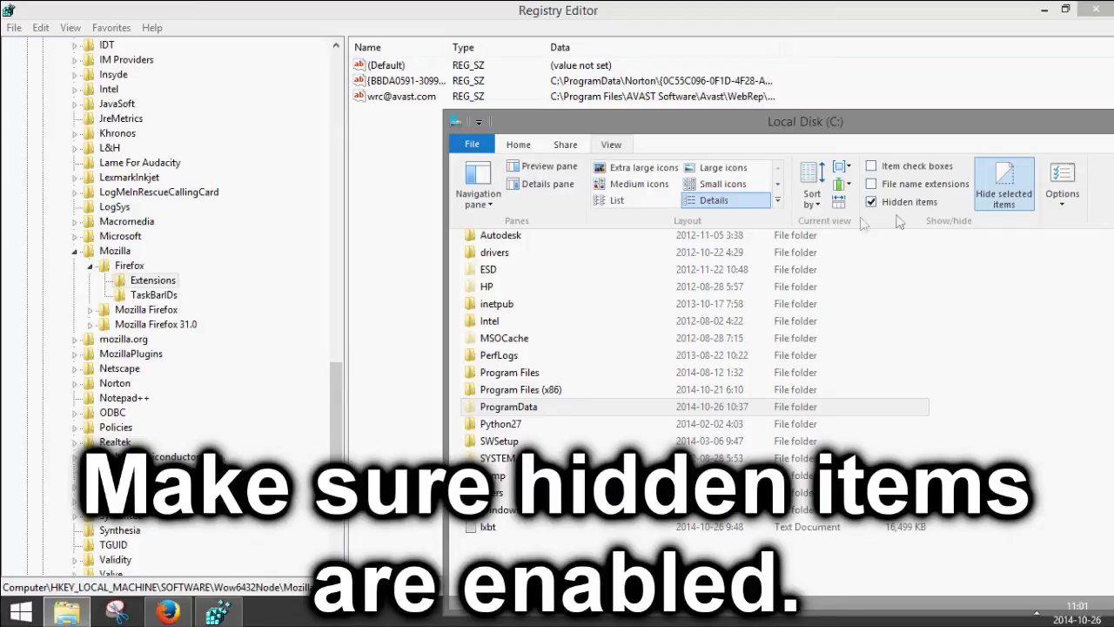
{"action": "left_click", "coordinate": [611, 144]}
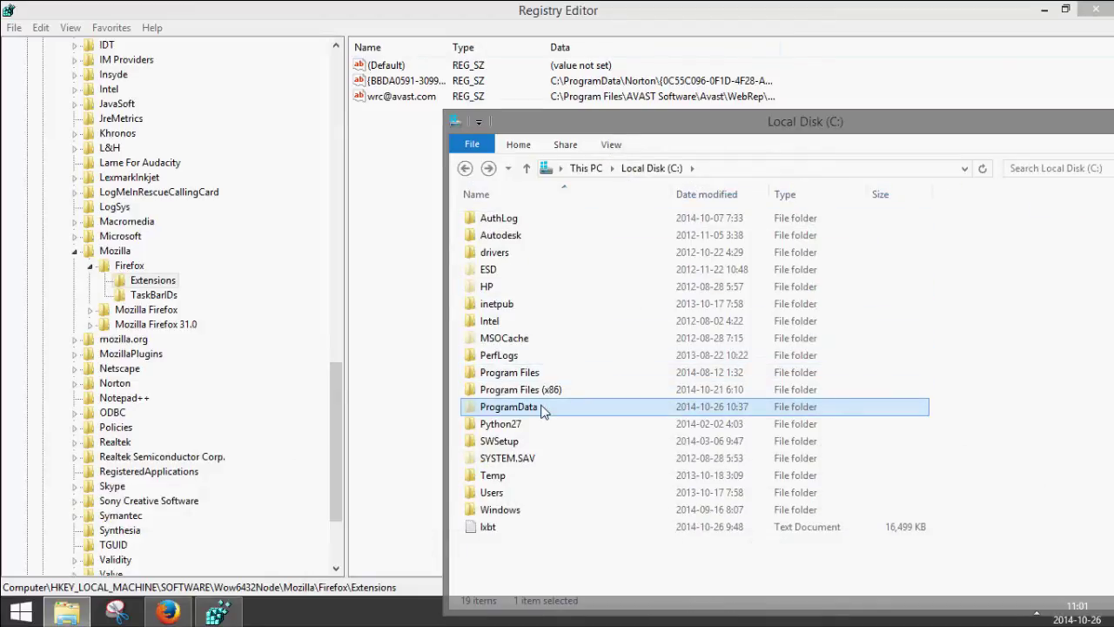
- Open the folder ProgramData\Norton\{0C55C096-0F1D-4F28-AAA2-85EF591126E7} on Local Disk (C:)
{"action": "double_click", "coordinate": [541, 408]}
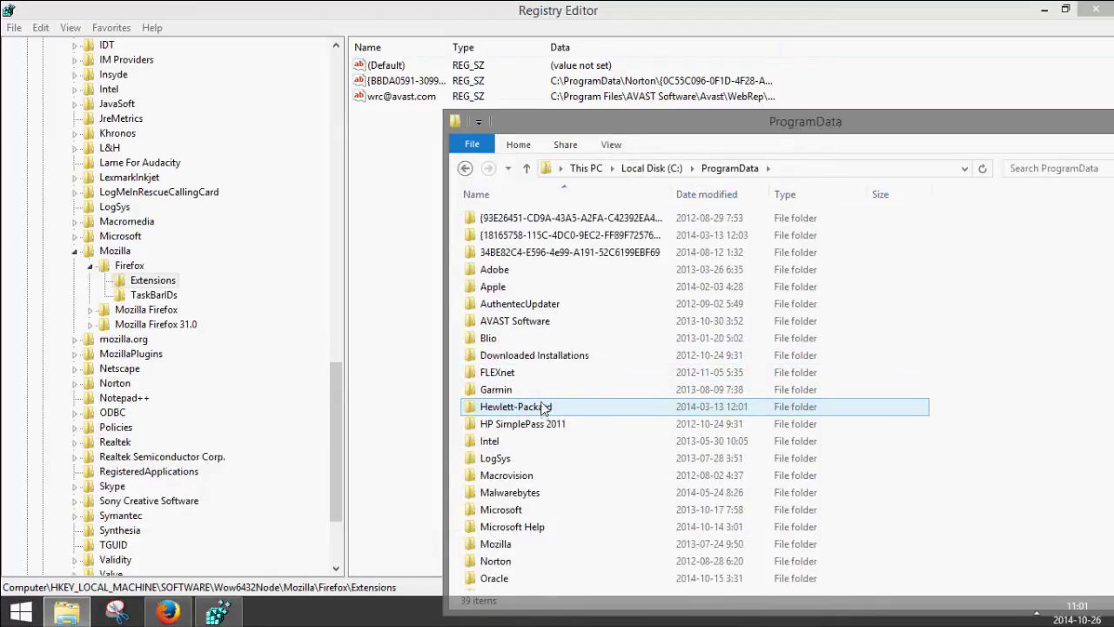
{"action": "scroll", "coordinate": [541, 408], "scroll_direction": "down", "scroll_amount": 6}
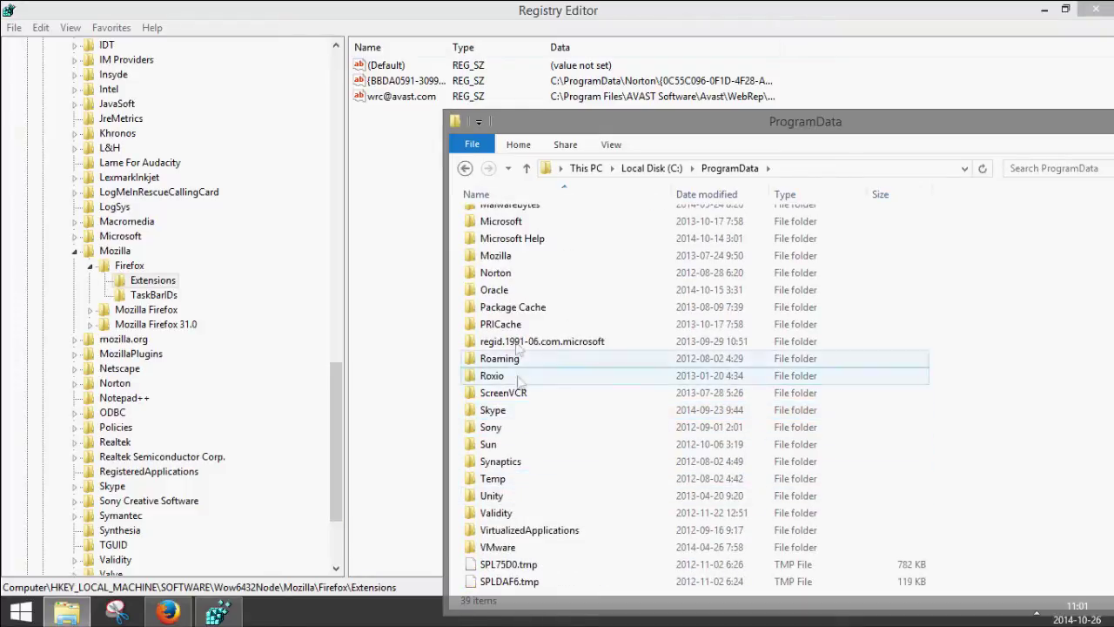
{"action": "double_click", "coordinate": [512, 273]}
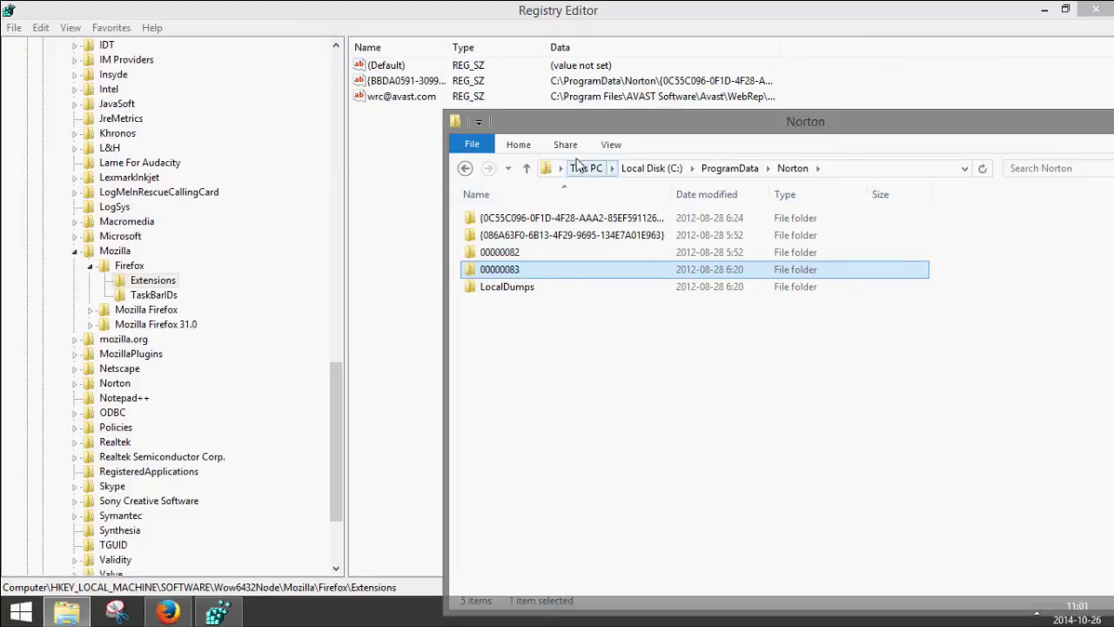
{"action": "double_click", "coordinate": [550, 218]}
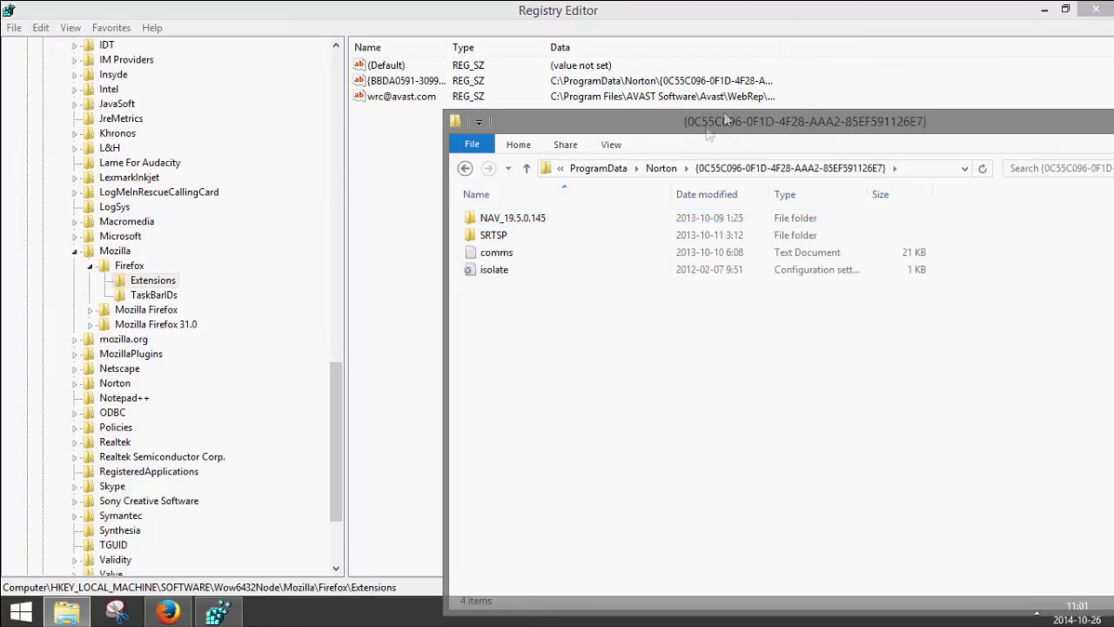
- Read the full path of the Norton extension value in the Registry Editor and return to the folder window
{"action": "left_click", "coordinate": [760, 68]}
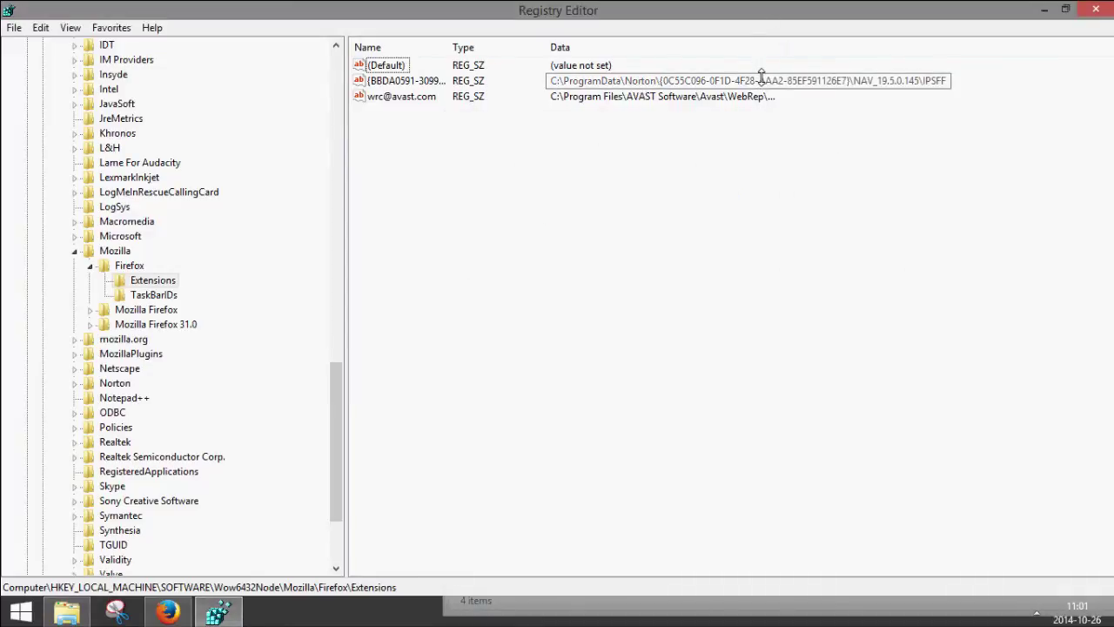
{"action": "left_click", "coordinate": [222, 615]}
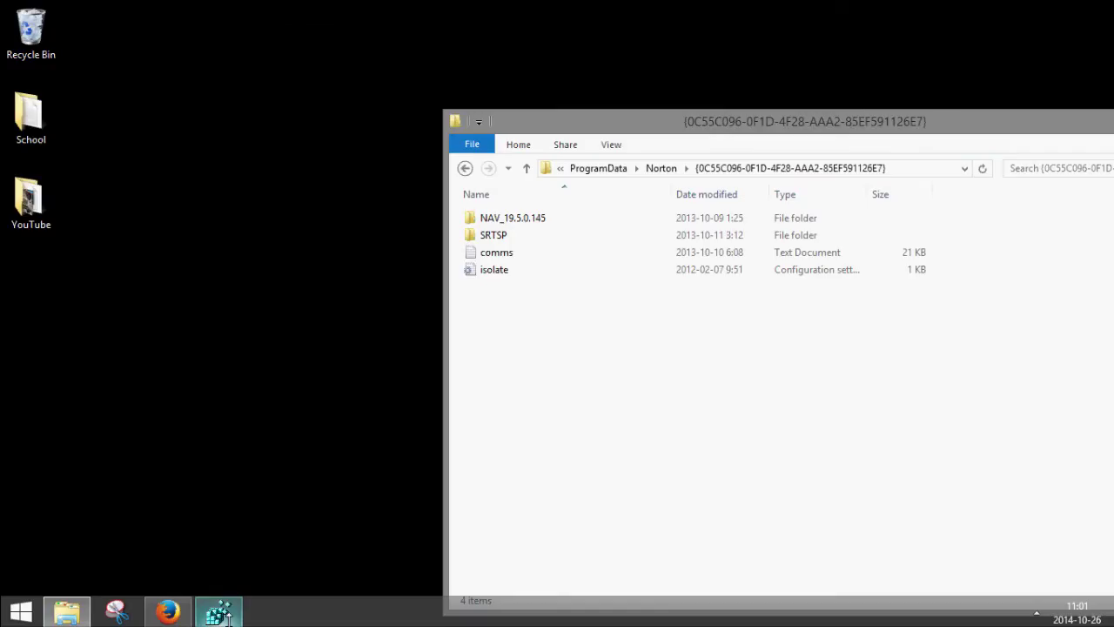
- Open the NAV_19.5.0.145 folder in File Explorer and look through its subfolders
{"action": "left_click", "coordinate": [220, 614]}
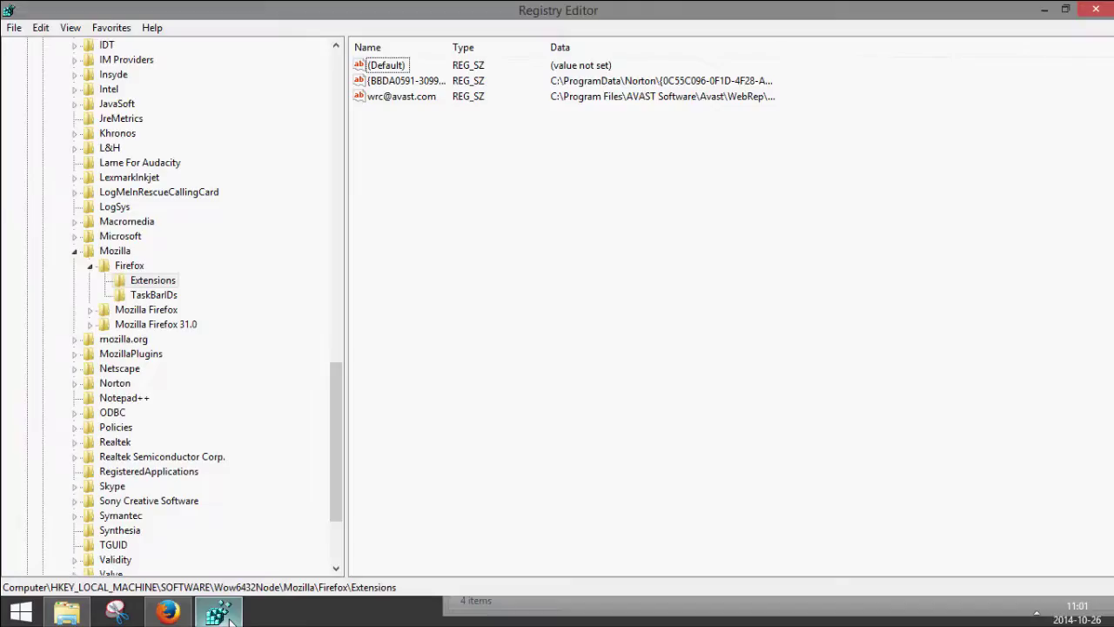
{"action": "left_click", "coordinate": [66, 613]}
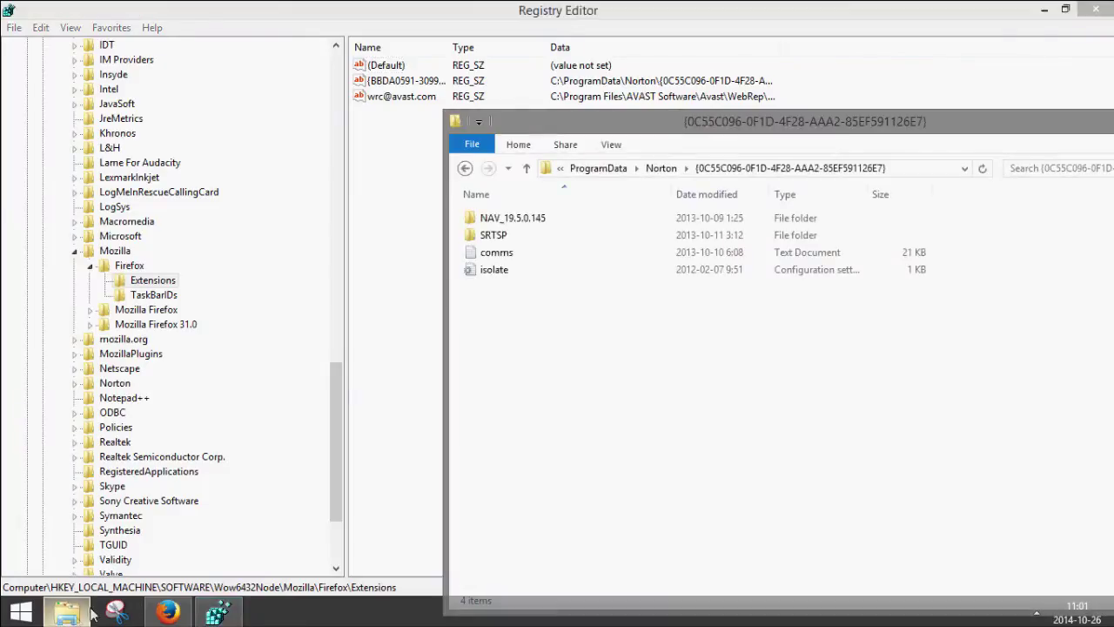
{"action": "double_click", "coordinate": [527, 223]}
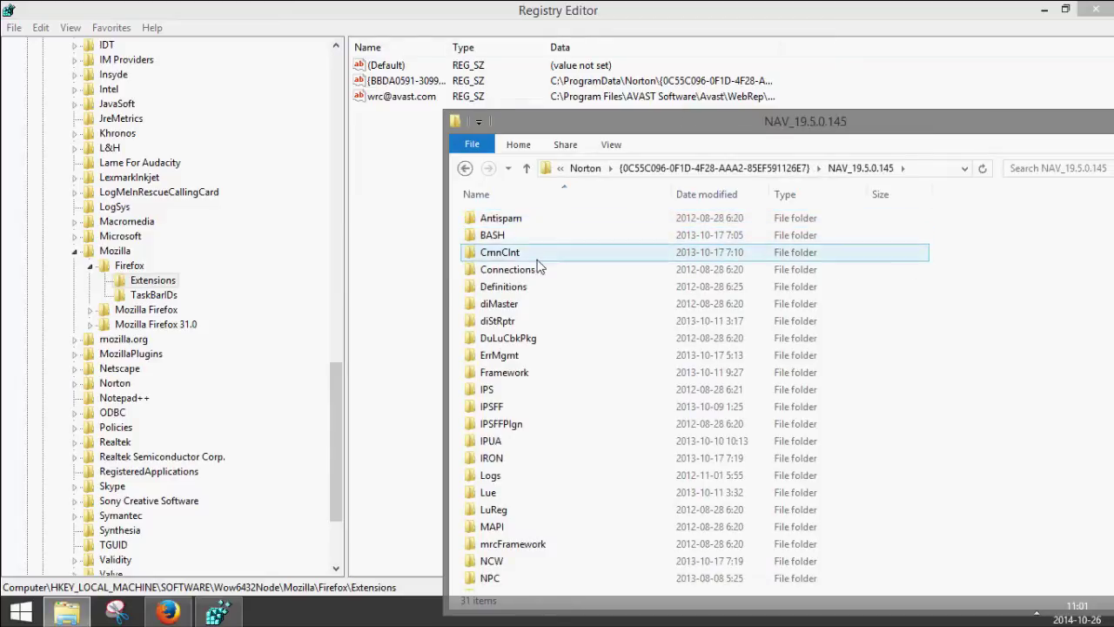
{"action": "scroll", "coordinate": [589, 335], "scroll_direction": "down", "scroll_amount": 3}
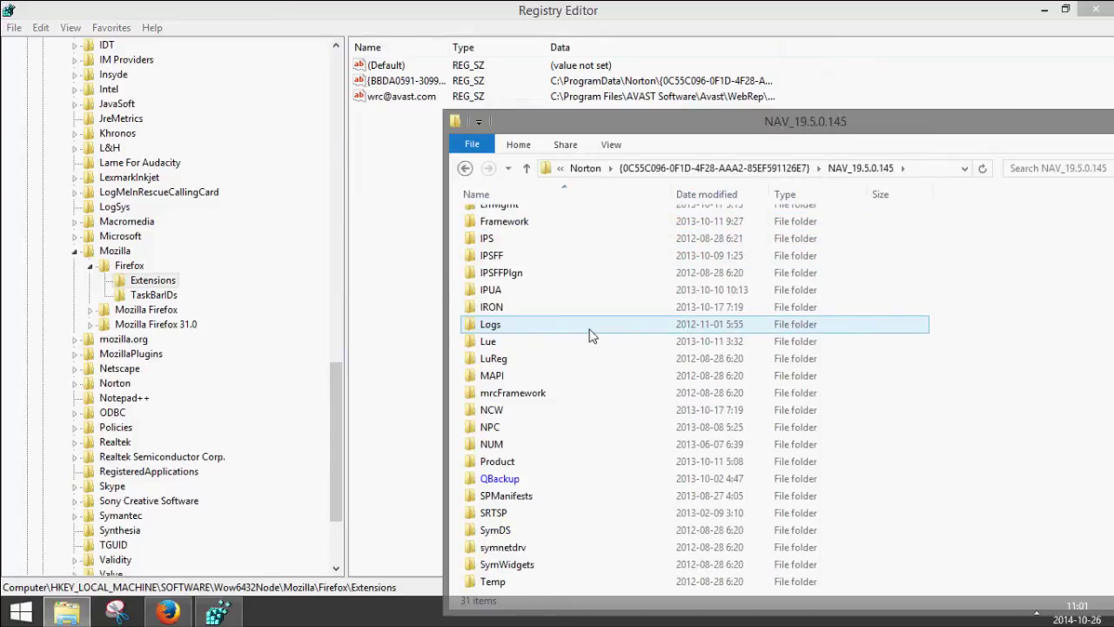
{"action": "scroll", "coordinate": [590, 335], "scroll_direction": "up", "scroll_amount": 3}
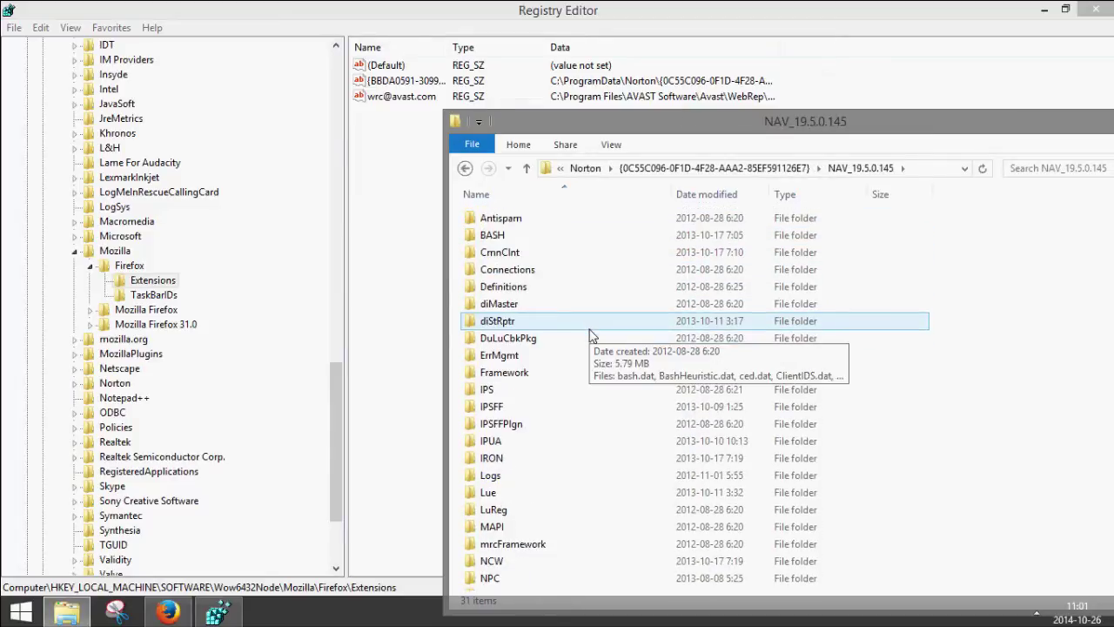
- Check the end of the Norton value's path in the Registry Editor and open the IPSFF subfolder in File Explorer
{"action": "left_click", "coordinate": [742, 78]}
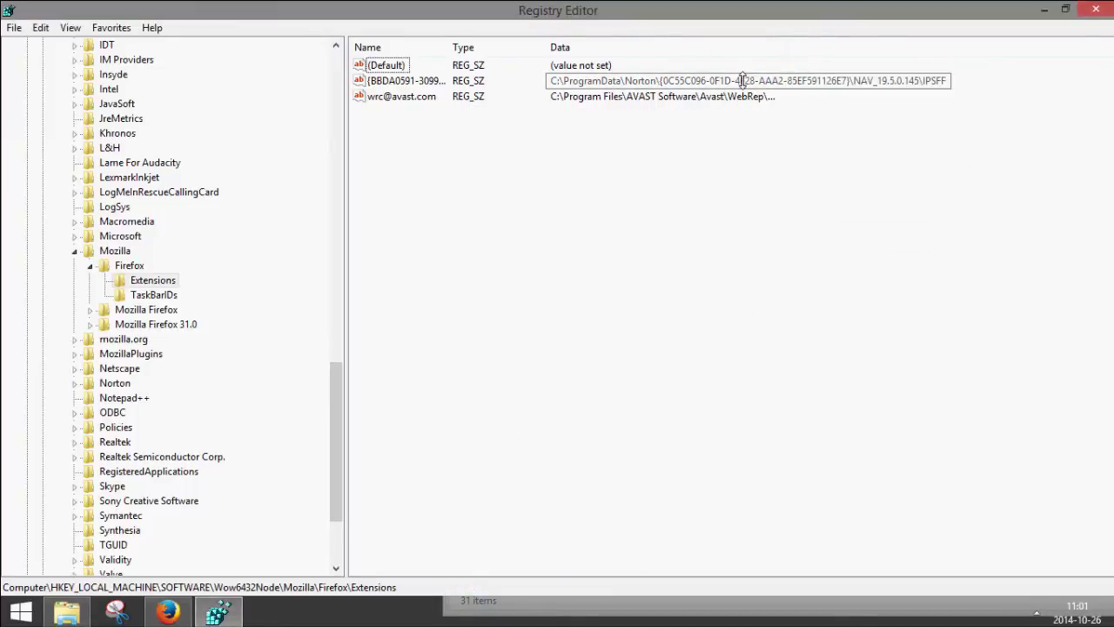
{"action": "left_click", "coordinate": [239, 614]}
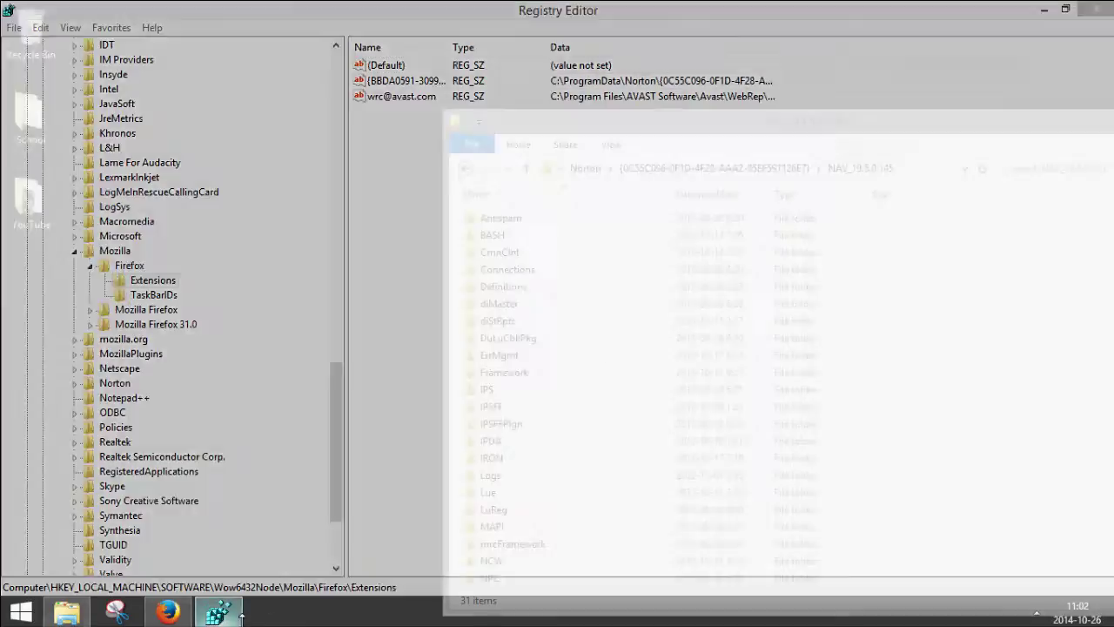
{"action": "left_click", "coordinate": [241, 615]}
{"action": "left_click", "coordinate": [70, 613]}
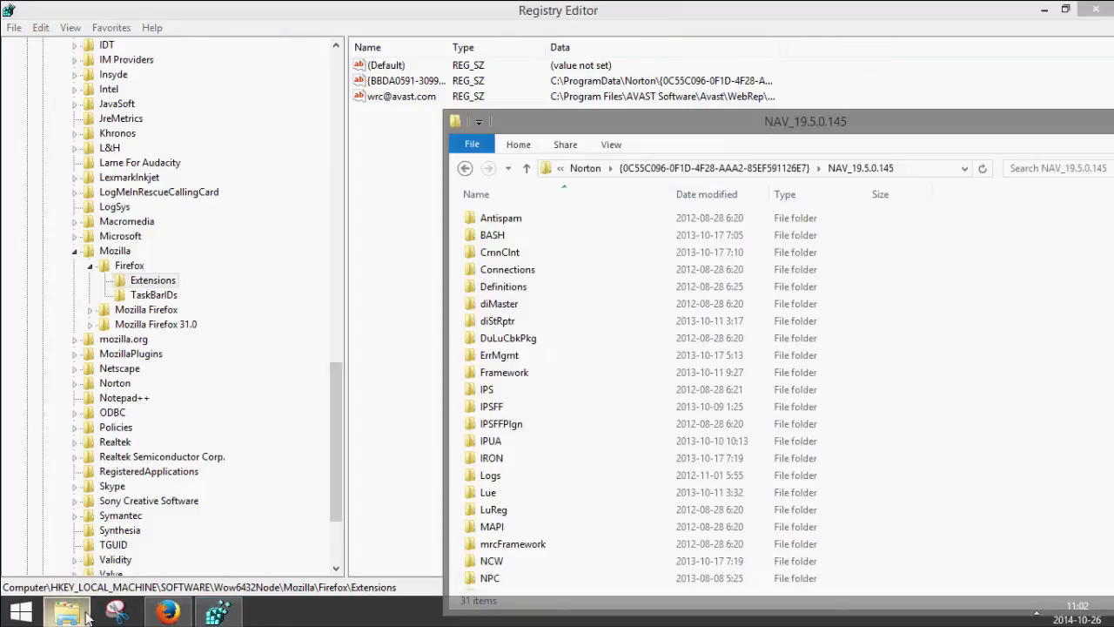
{"action": "scroll", "coordinate": [517, 455], "scroll_direction": "down", "scroll_amount": 2}
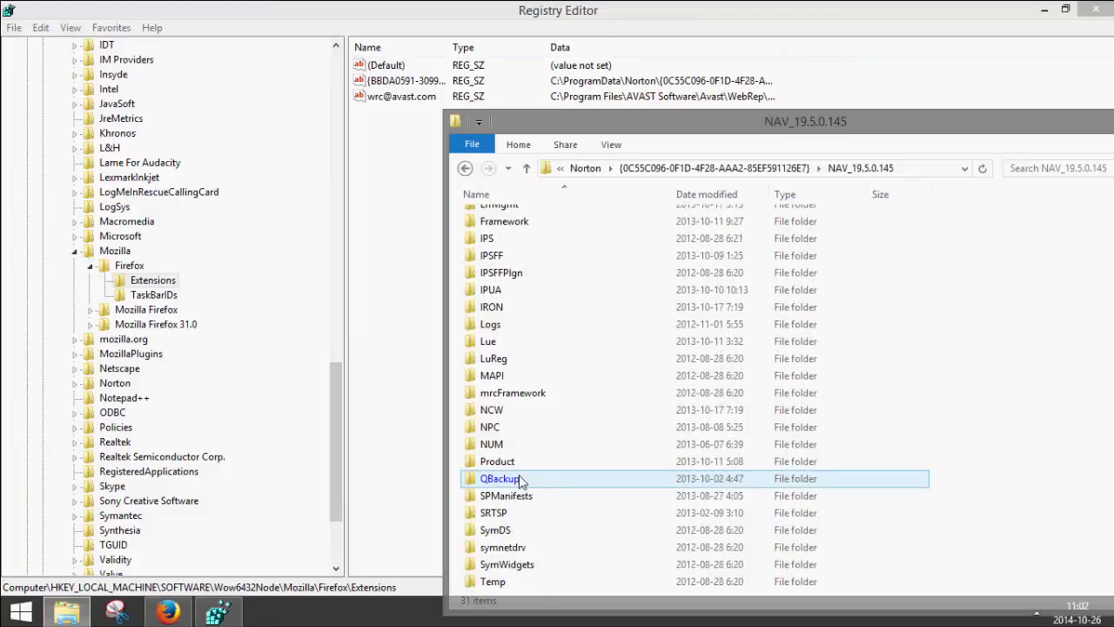
{"action": "double_click", "coordinate": [520, 300]}
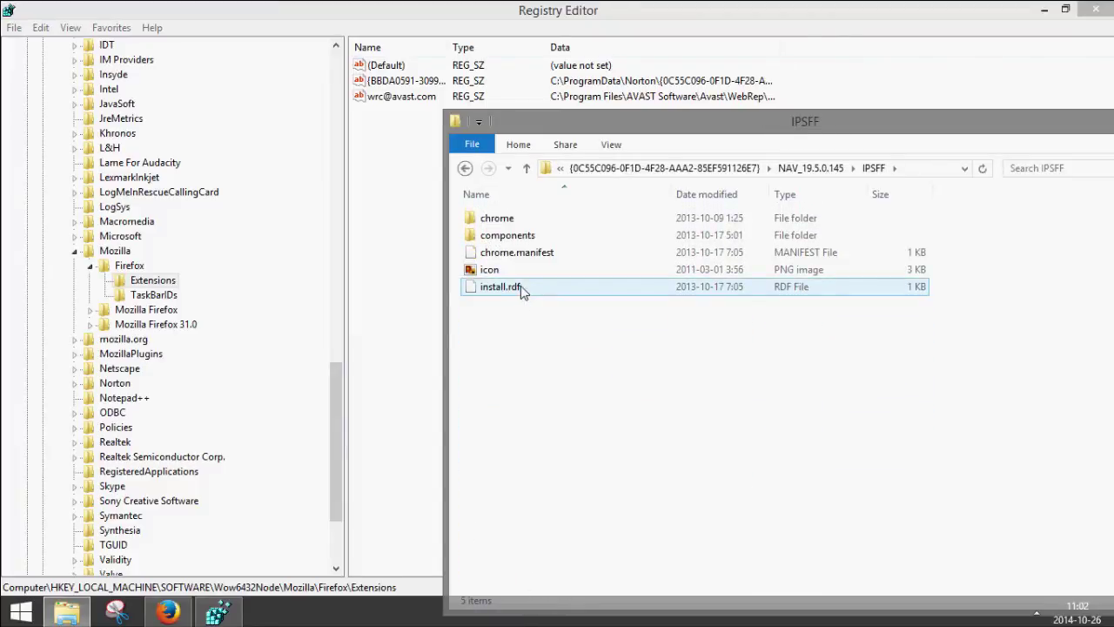
- Open install.rdf from the IPSFF folder in Notepad++ and select the line containing the extension name
{"action": "left_click", "coordinate": [899, 290]}
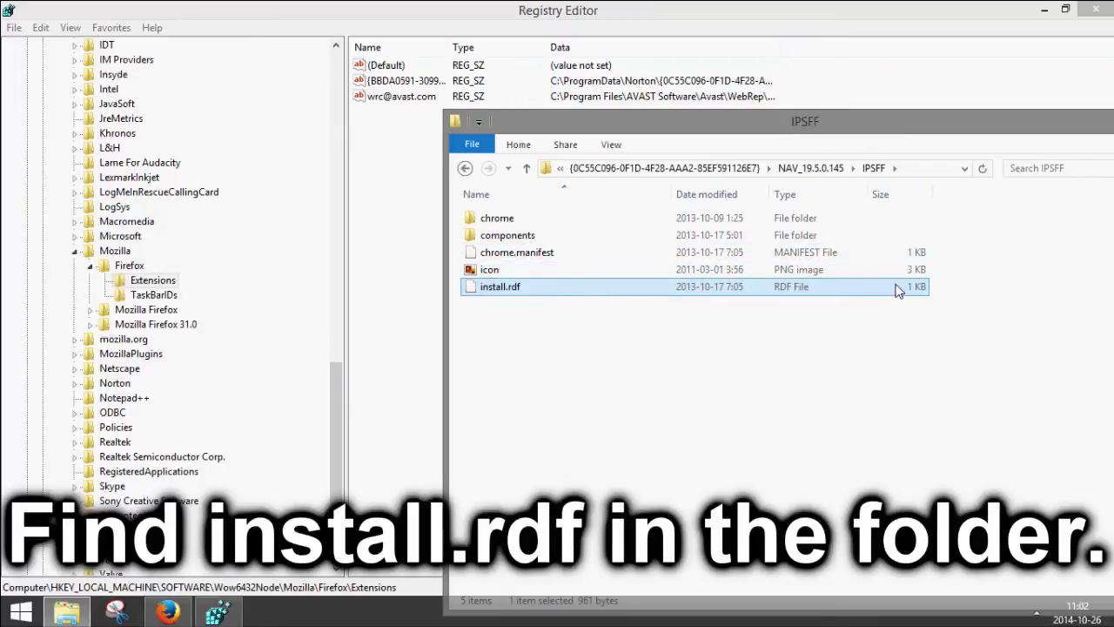
{"action": "right_click", "coordinate": [899, 290]}
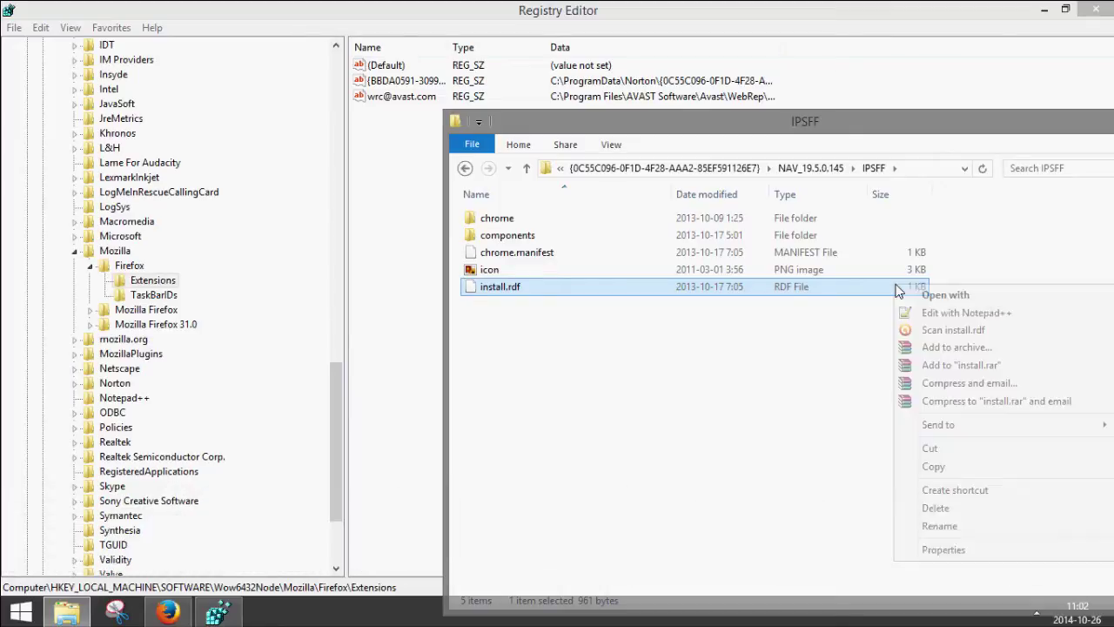
{"action": "left_click", "coordinate": [945, 314]}
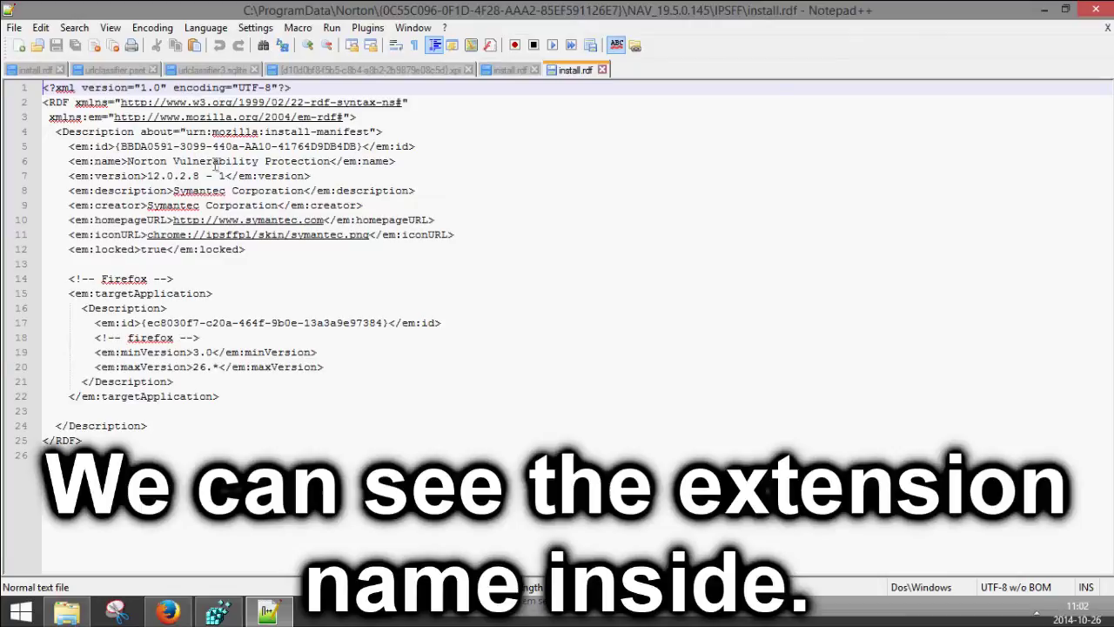
{"action": "left_click", "coordinate": [324, 161]}
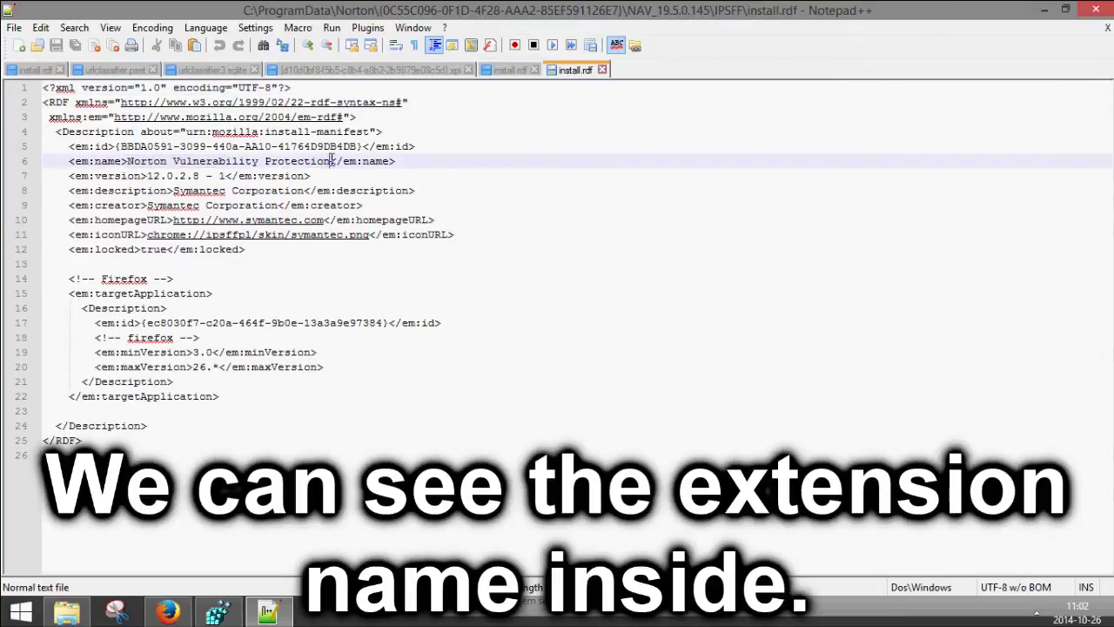
{"action": "left_click_drag", "start_coordinate": [330, 162], "coordinate": [139, 161]}
{"action": "triple_click", "coordinate": [130, 162]}
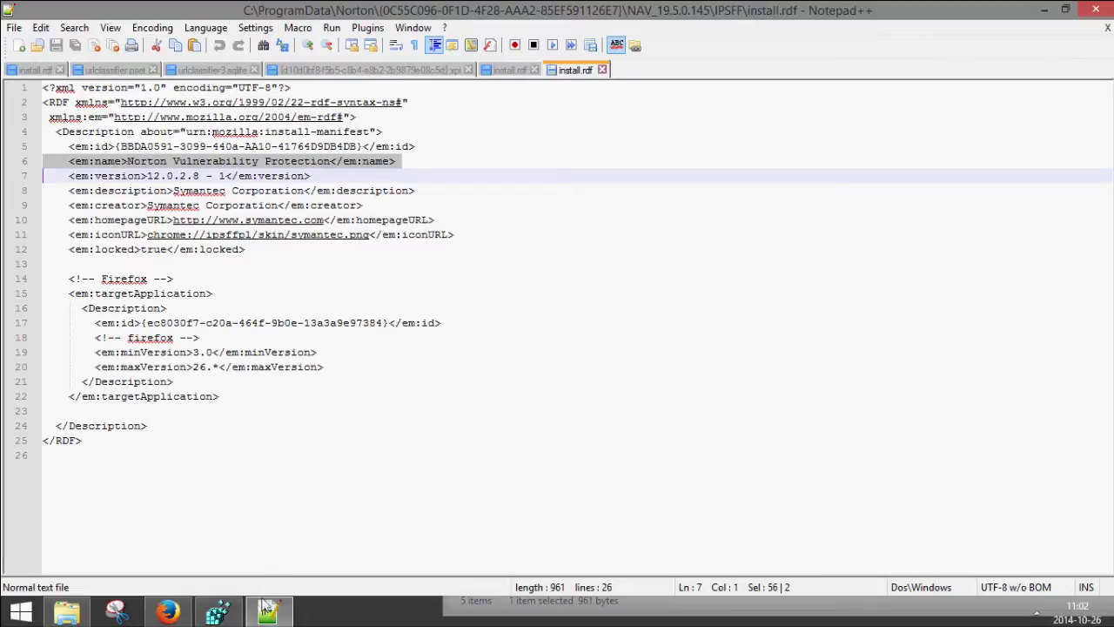
- Compare the extension name with the list in Firefox's Add-ons Manager and close Notepad++
{"action": "left_click", "coordinate": [185, 602]}
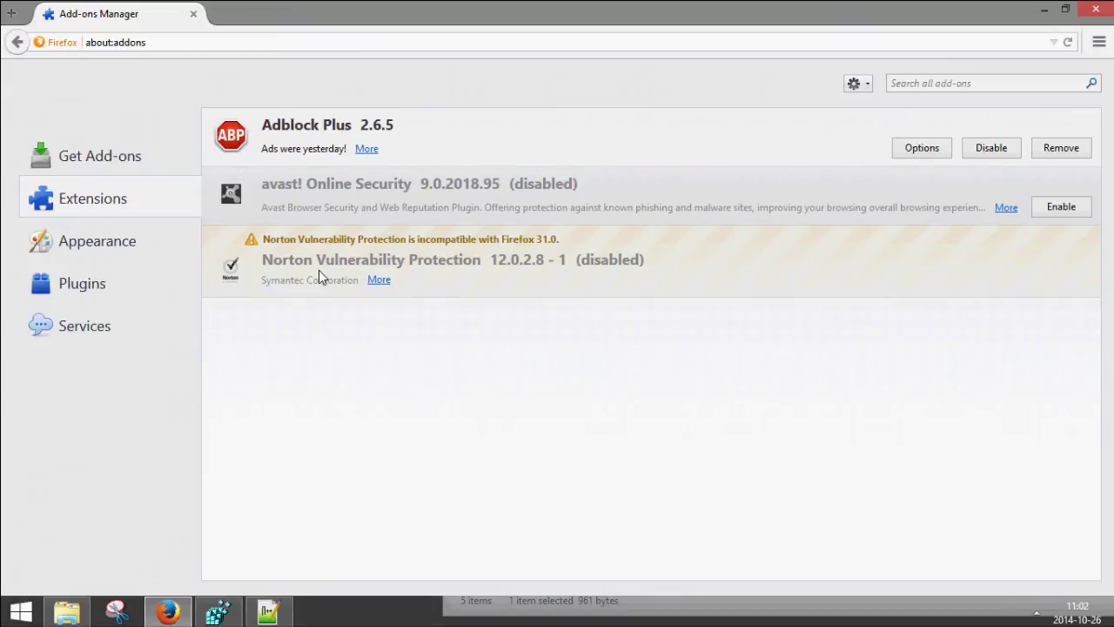
{"action": "left_click", "coordinate": [267, 611]}
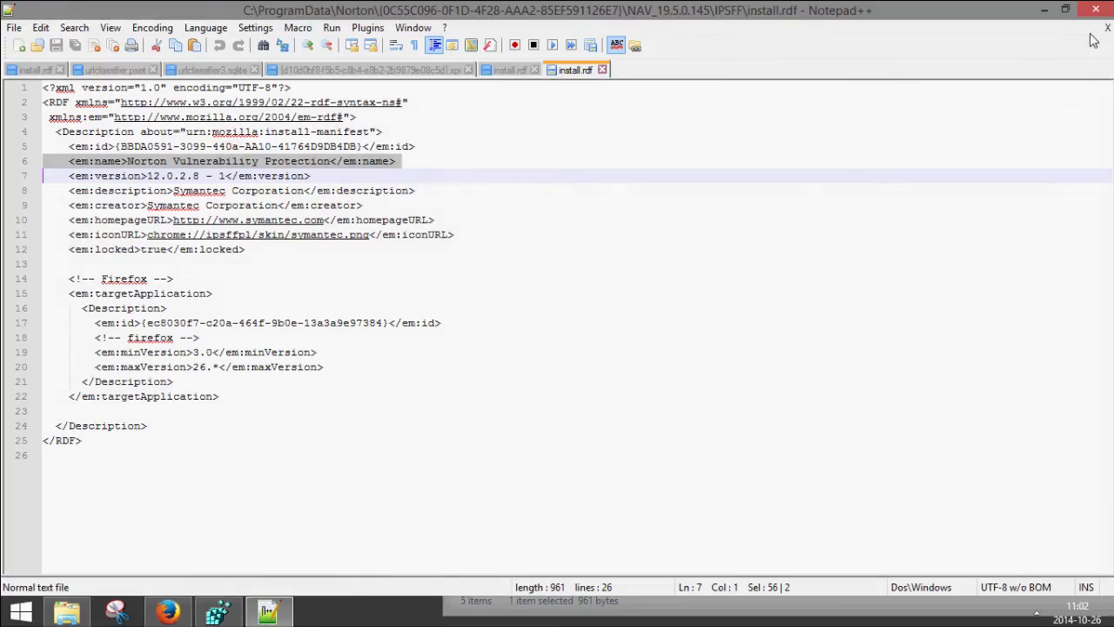
{"action": "left_click", "coordinate": [1105, 11]}
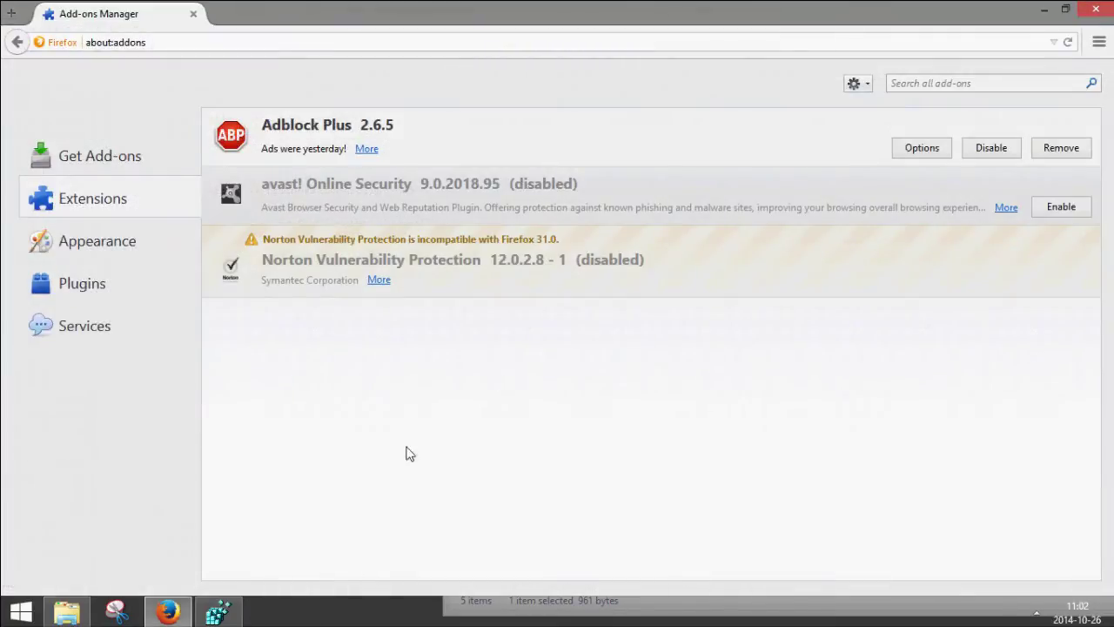
- Return to the IPSFF folder in File Explorer and delete install.rdf to the Recycle Bin
{"action": "left_click", "coordinate": [220, 610]}
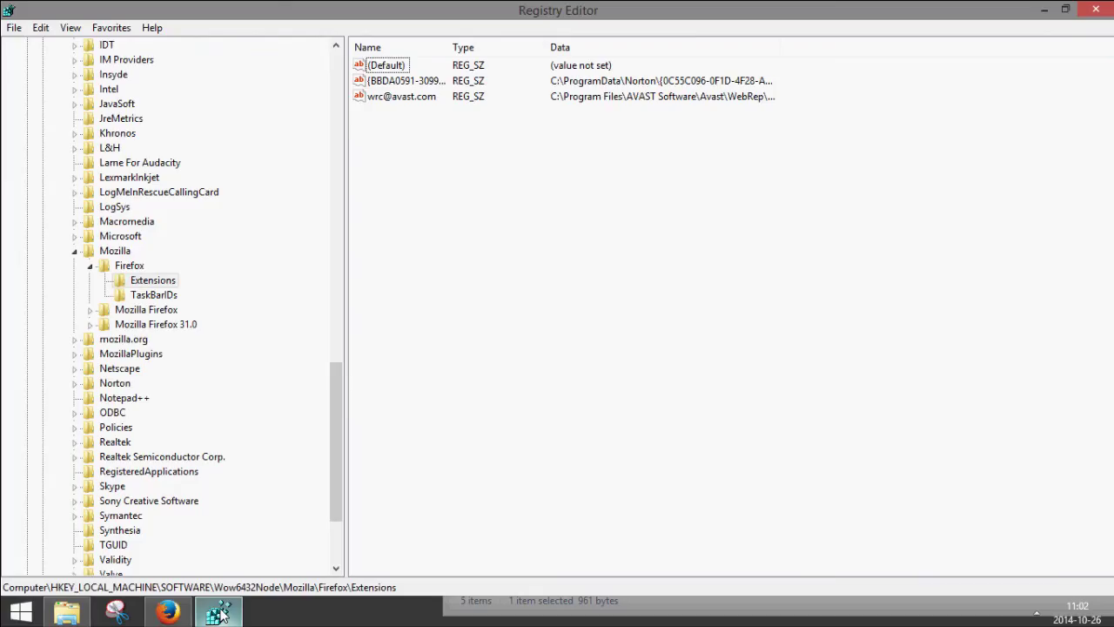
{"action": "left_click", "coordinate": [67, 611]}
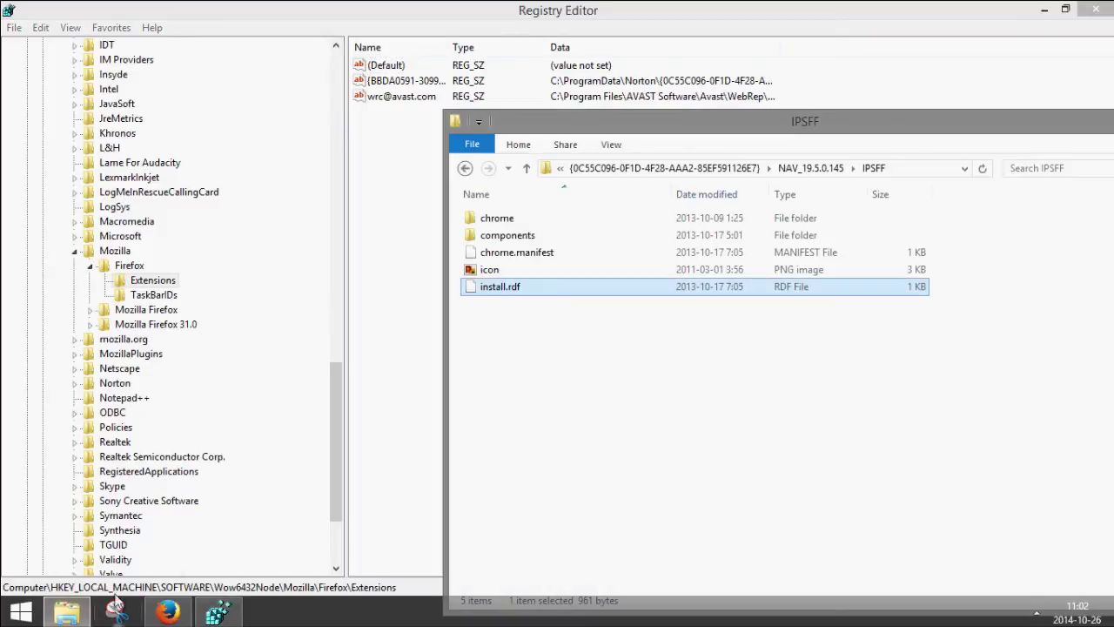
{"action": "right_click", "coordinate": [581, 294]}
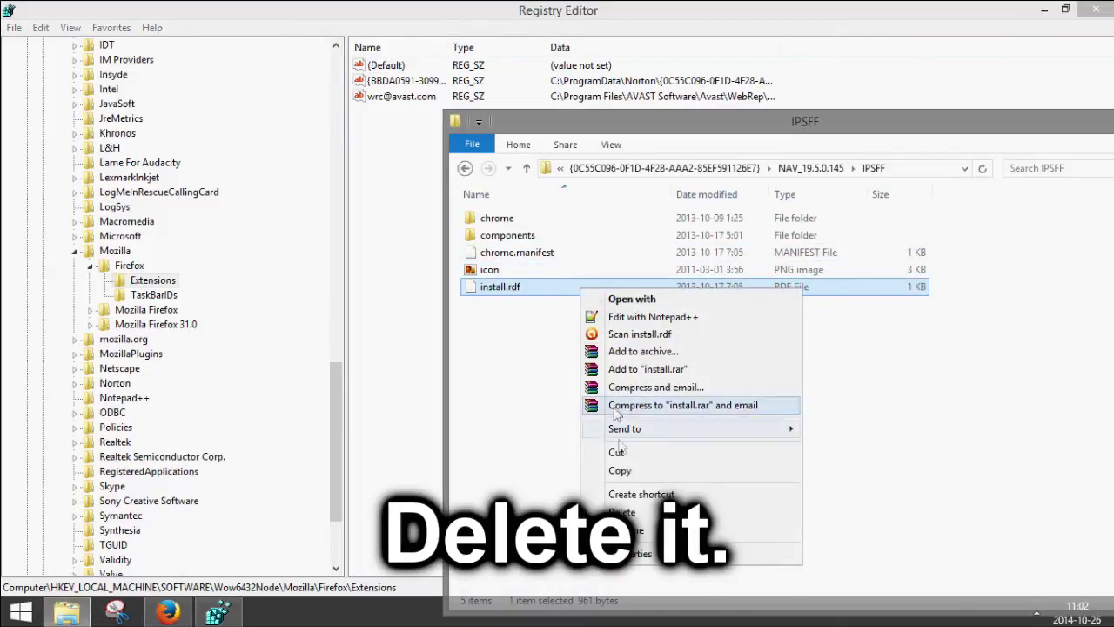
{"action": "left_click", "coordinate": [628, 514]}
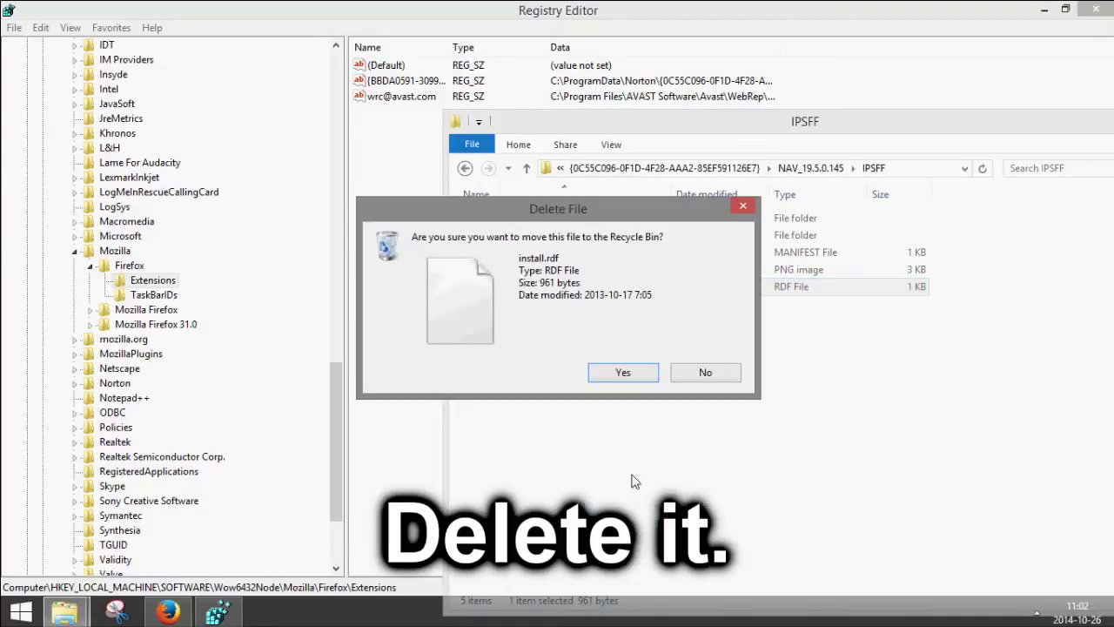
{"action": "left_click", "coordinate": [624, 373]}
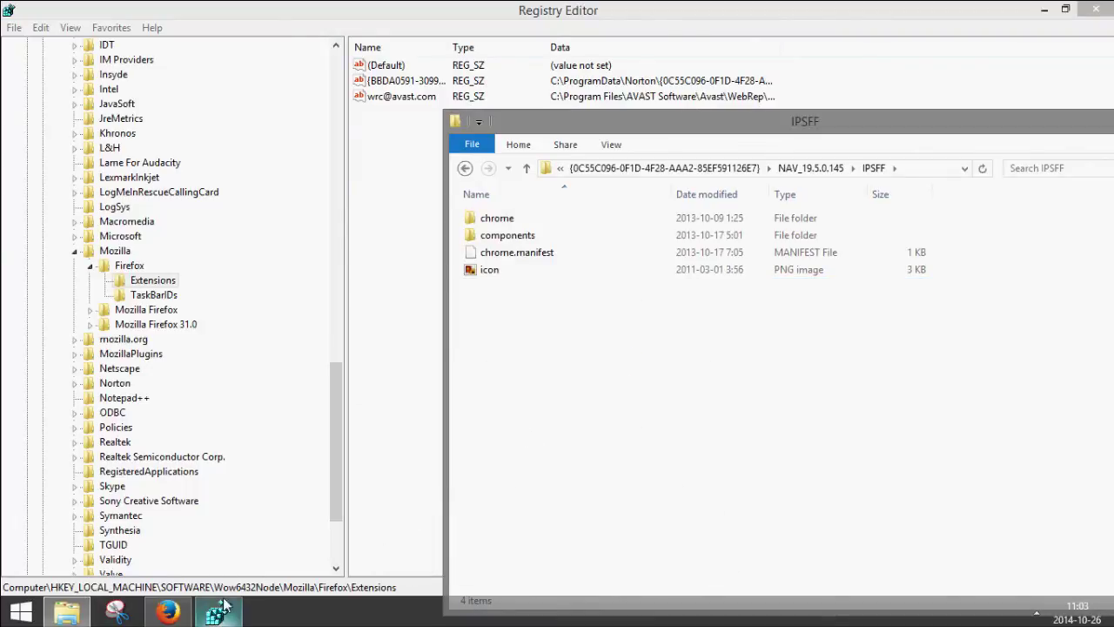
- Restart Firefox and open the Add-ons Manager to check the extensions list
{"action": "mouse_move", "coordinate": [178, 614]}
{"action": "left_click", "coordinate": [227, 557]}
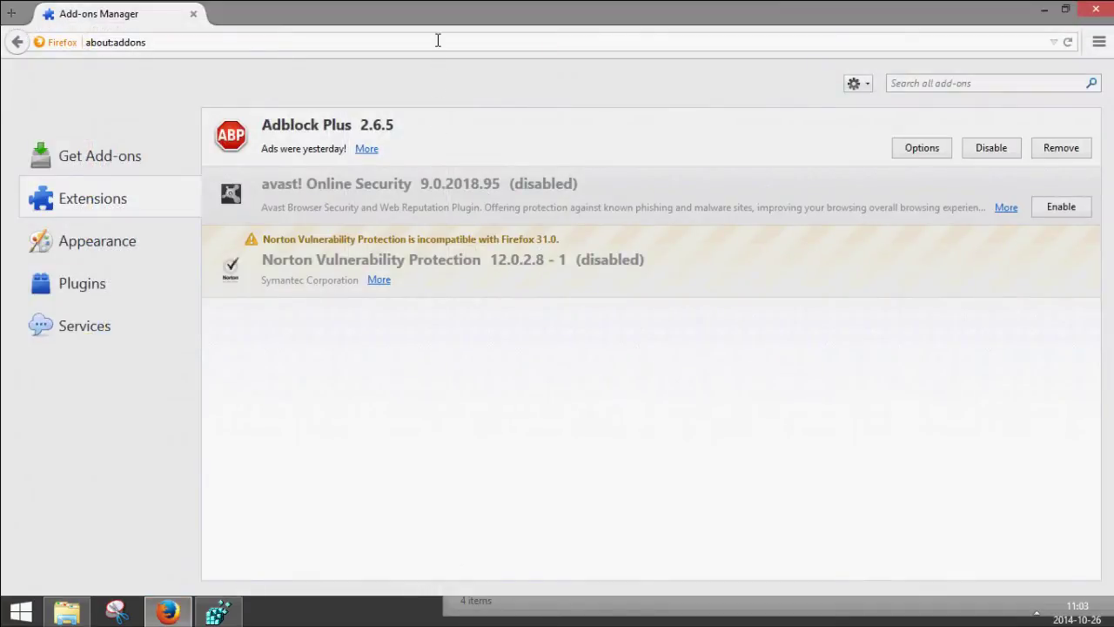
{"action": "left_click", "coordinate": [1068, 42]}
{"action": "left_click", "coordinate": [1094, 9]}
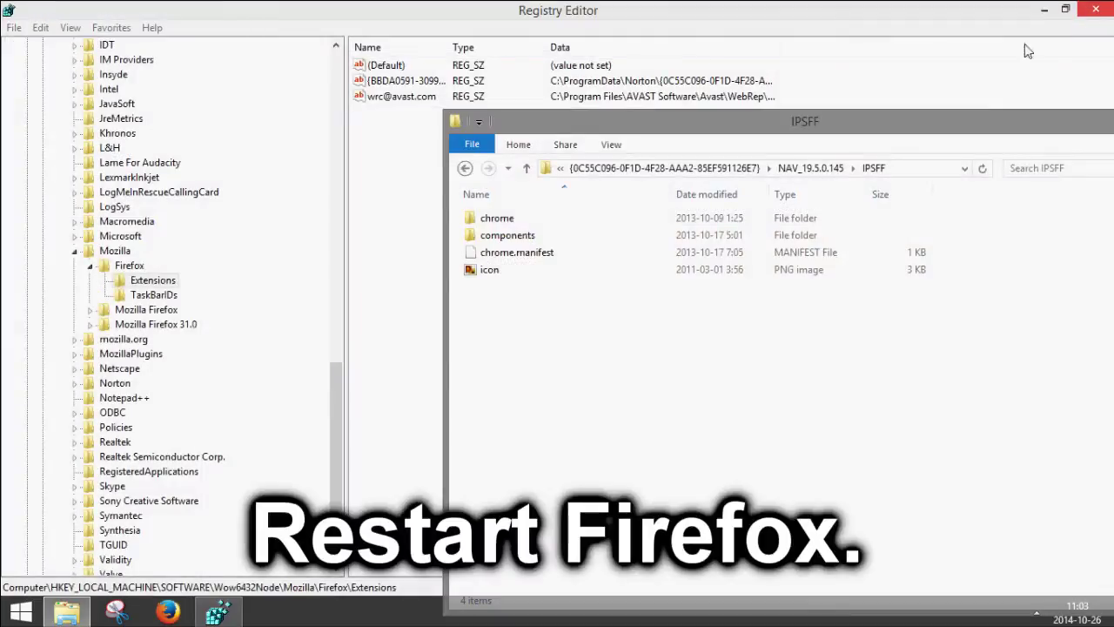
{"action": "left_click", "coordinate": [168, 613]}
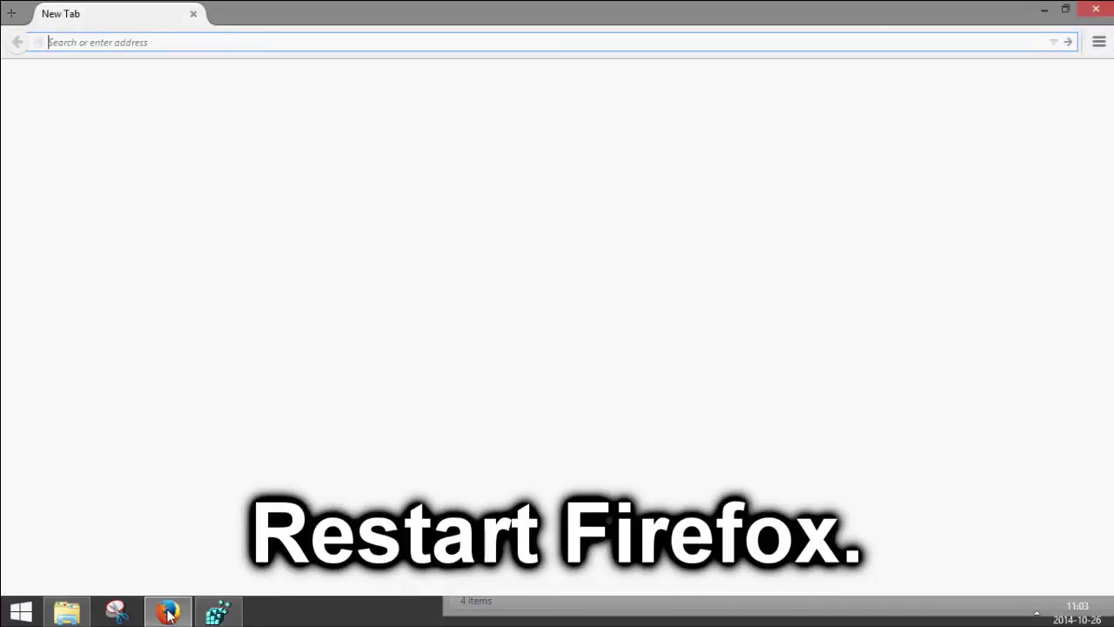
{"action": "left_click", "coordinate": [1099, 42]}
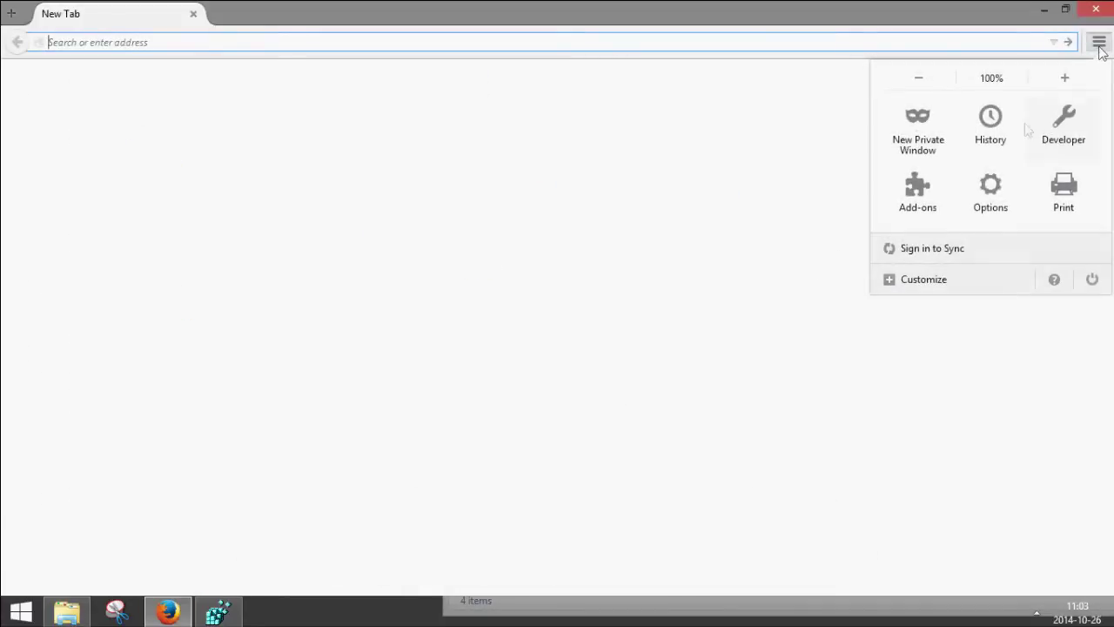
{"action": "left_click", "coordinate": [913, 194]}
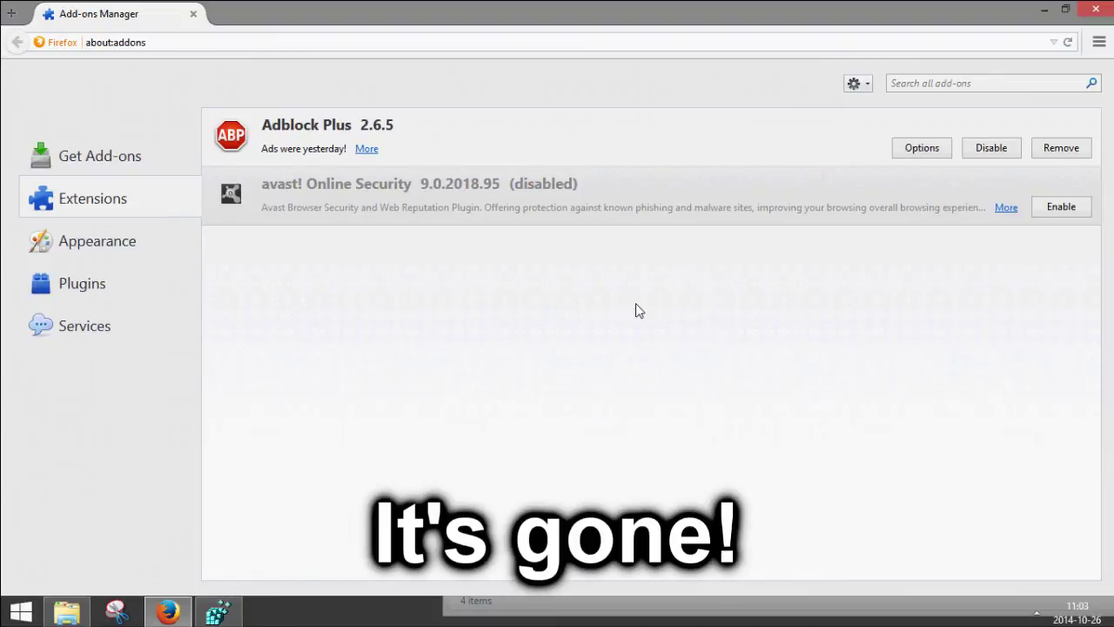
- Switch to the Registry Editor and read the full path of the avast extension value
{"action": "key", "text": "alt+Tab"}
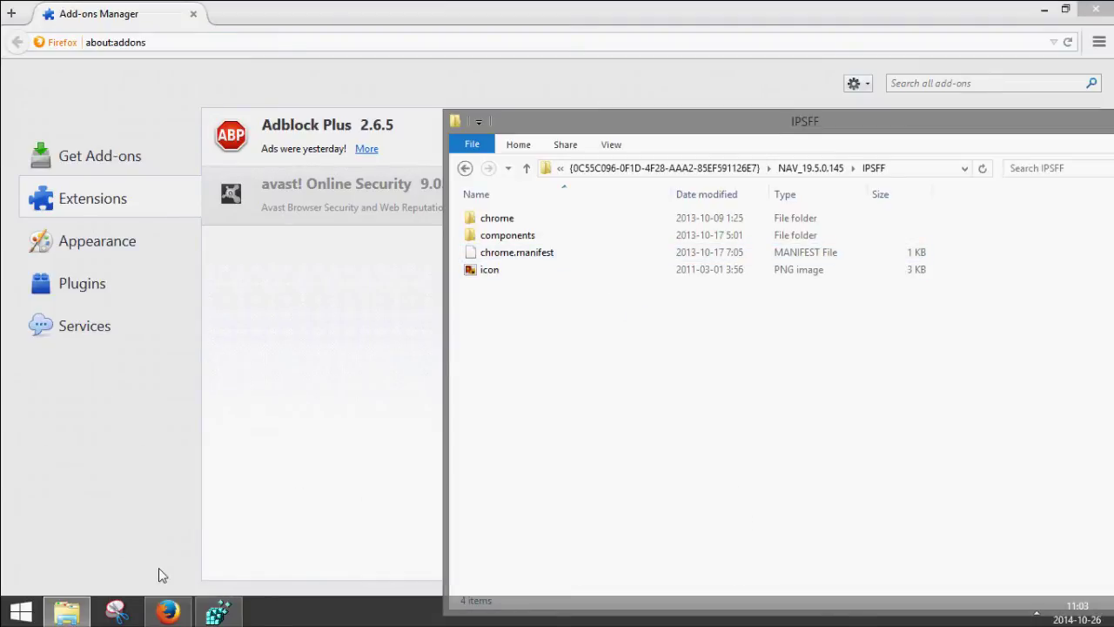
{"action": "left_click", "coordinate": [216, 612]}
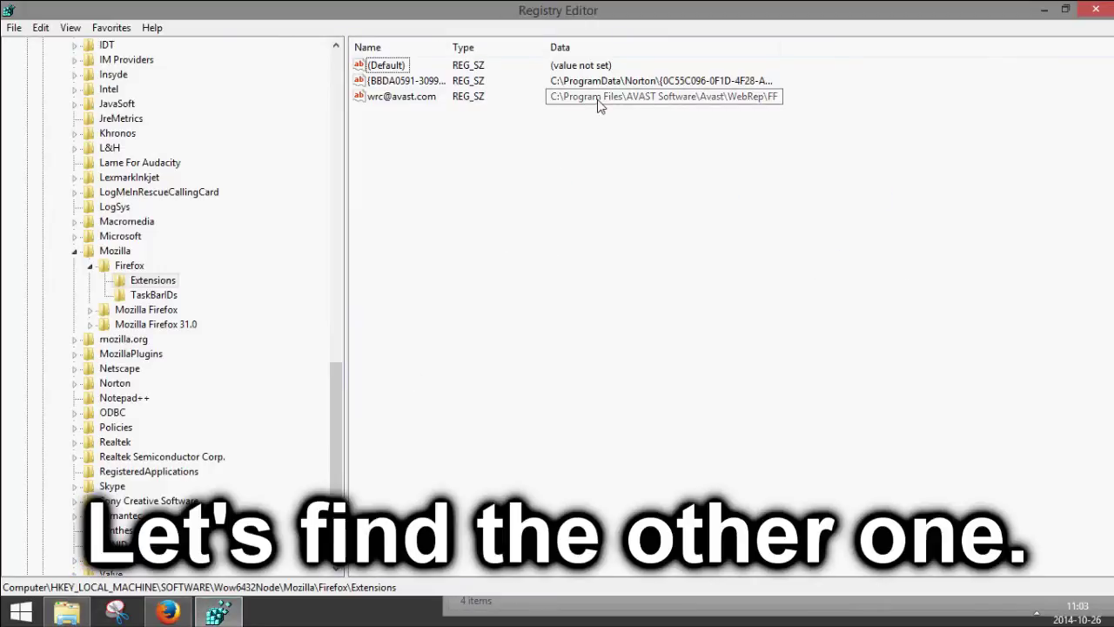
{"action": "key", "text": "alt+Tab"}
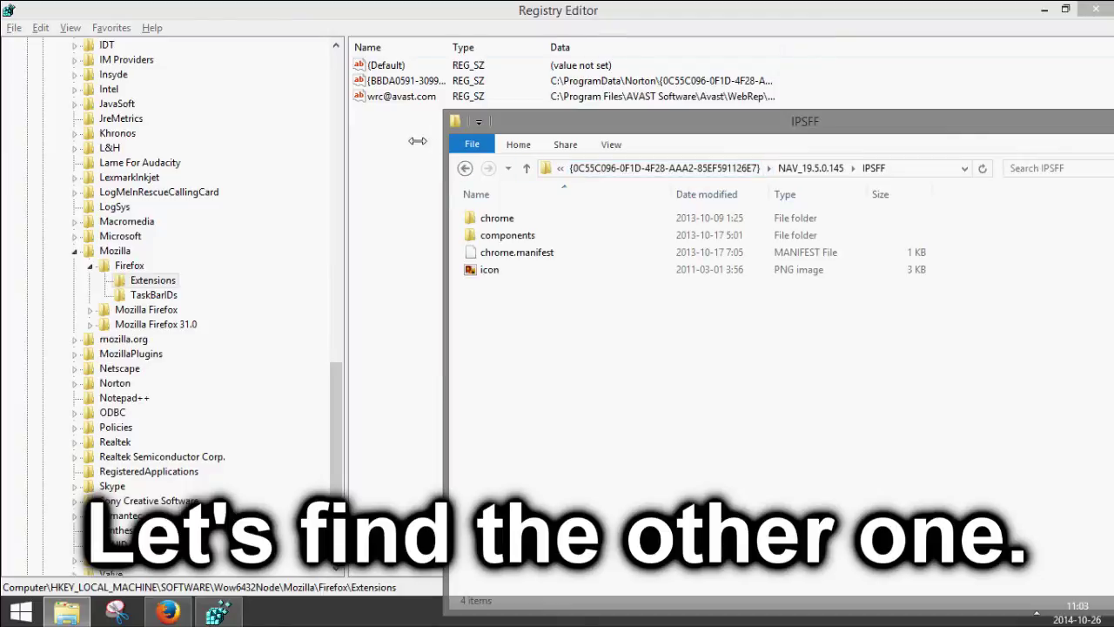
- Delete the Norton extension value from the Mozilla\Firefox\Extensions registry key and confirm the permanent deletion
{"action": "key", "text": "alt+F4"}
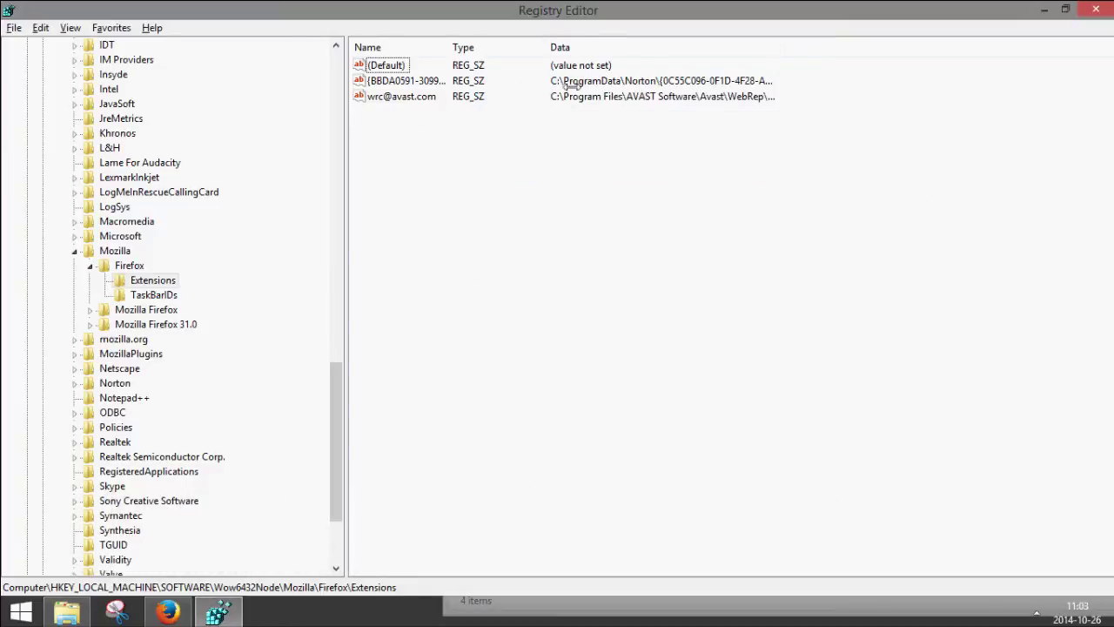
{"action": "left_click", "coordinate": [427, 80]}
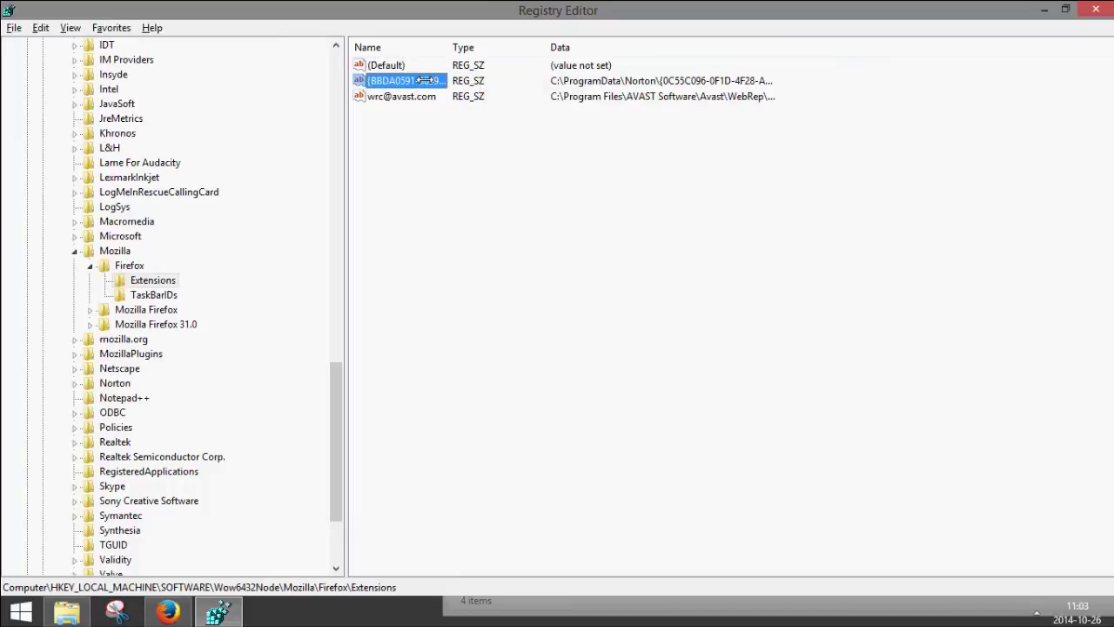
{"action": "right_click", "coordinate": [426, 80]}
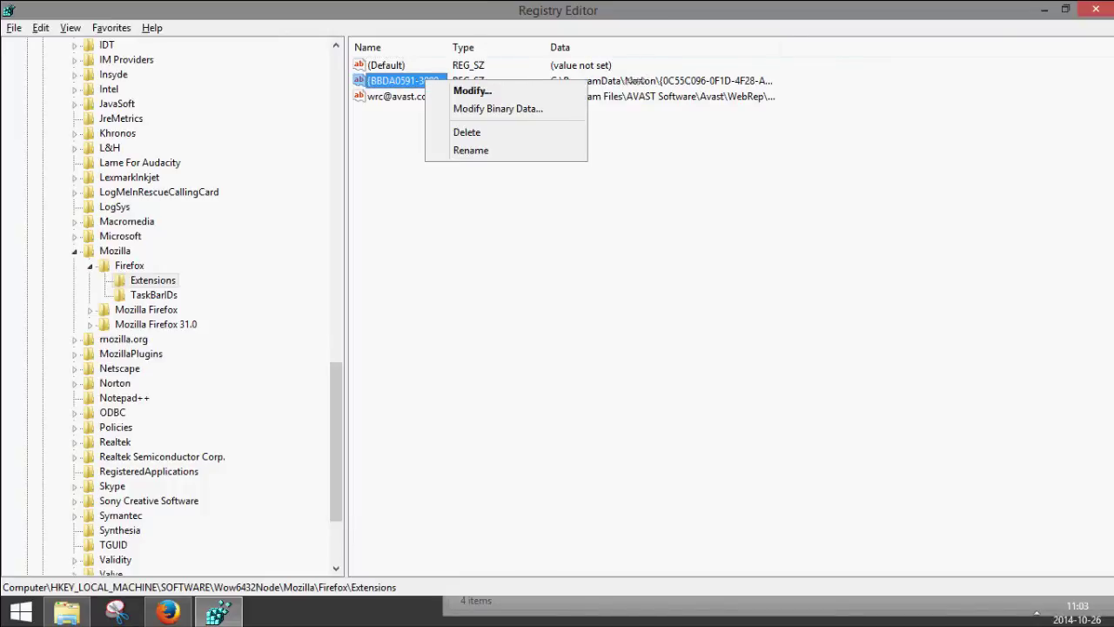
{"action": "left_click", "coordinate": [511, 134]}
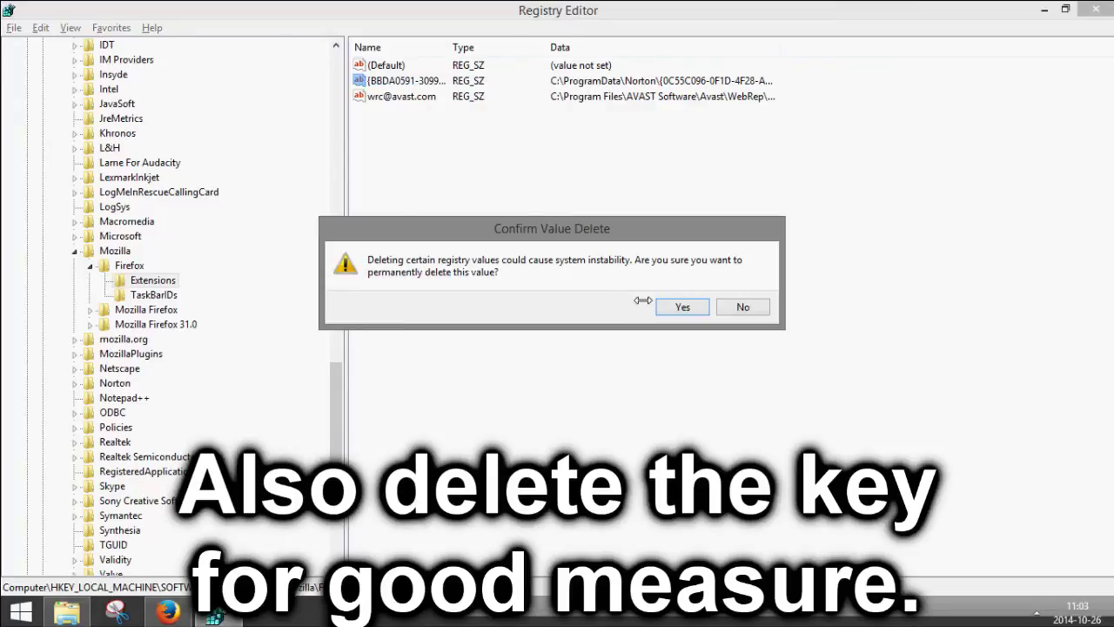
{"action": "left_click", "coordinate": [677, 306]}
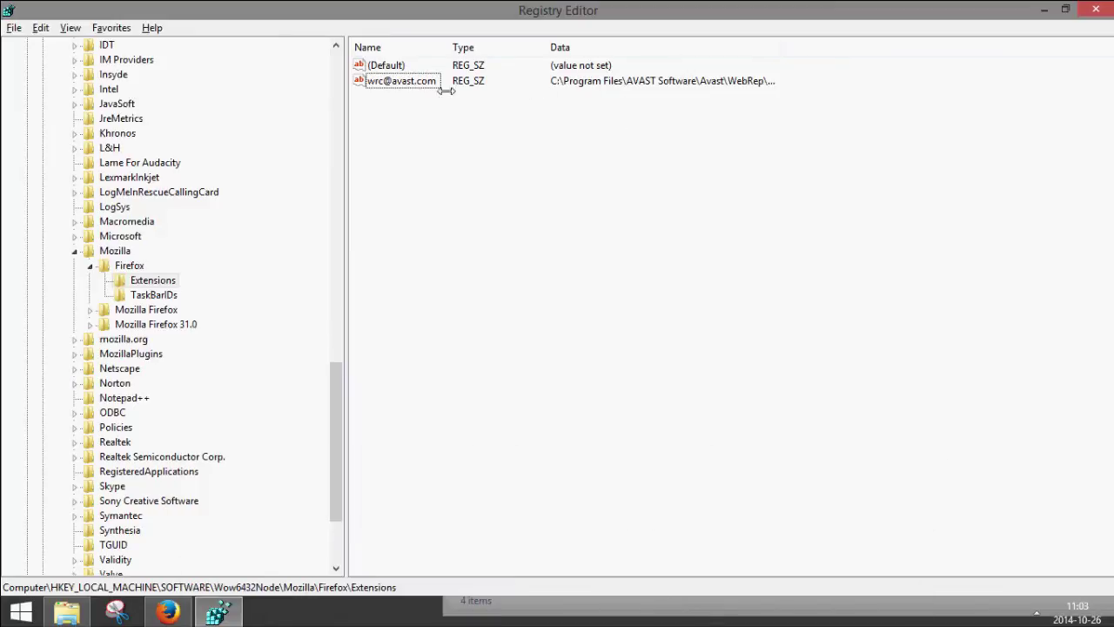
- Switch to File Explorer and navigate from the IPSFF folder to C:\Program Files, following the avast extension value's path
{"action": "left_click", "coordinate": [409, 84]}
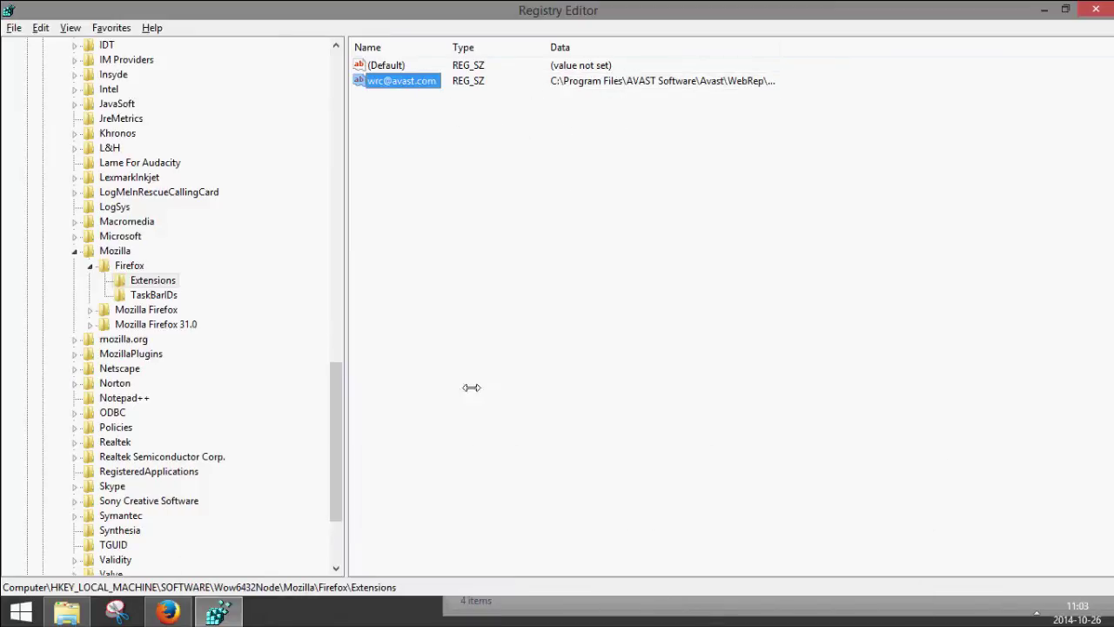
{"action": "left_click", "coordinate": [80, 615]}
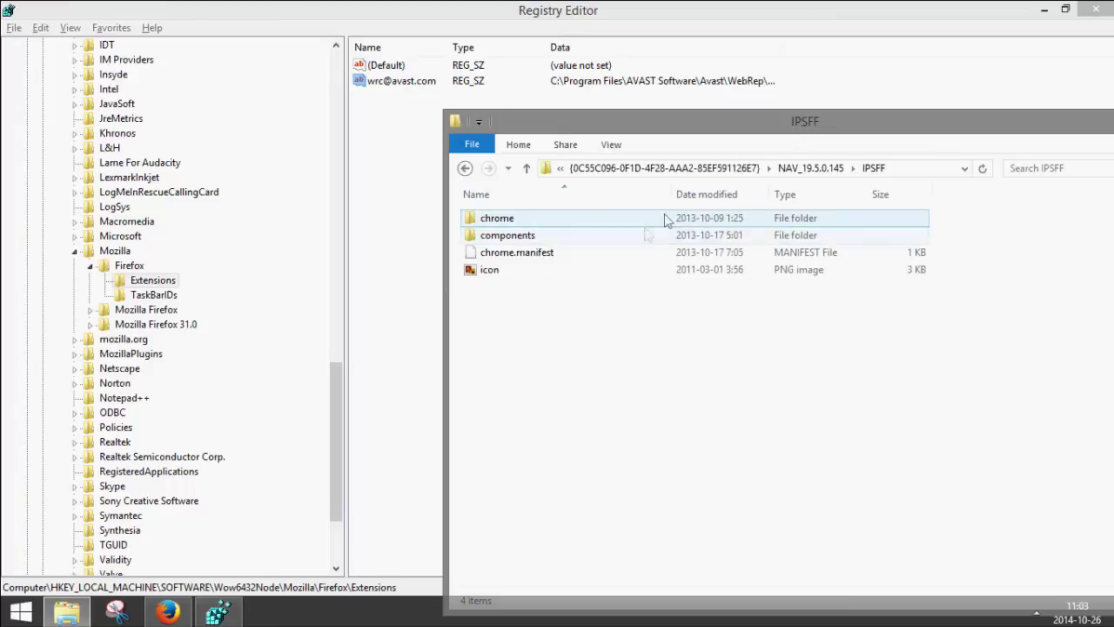
{"action": "left_click", "coordinate": [649, 168]}
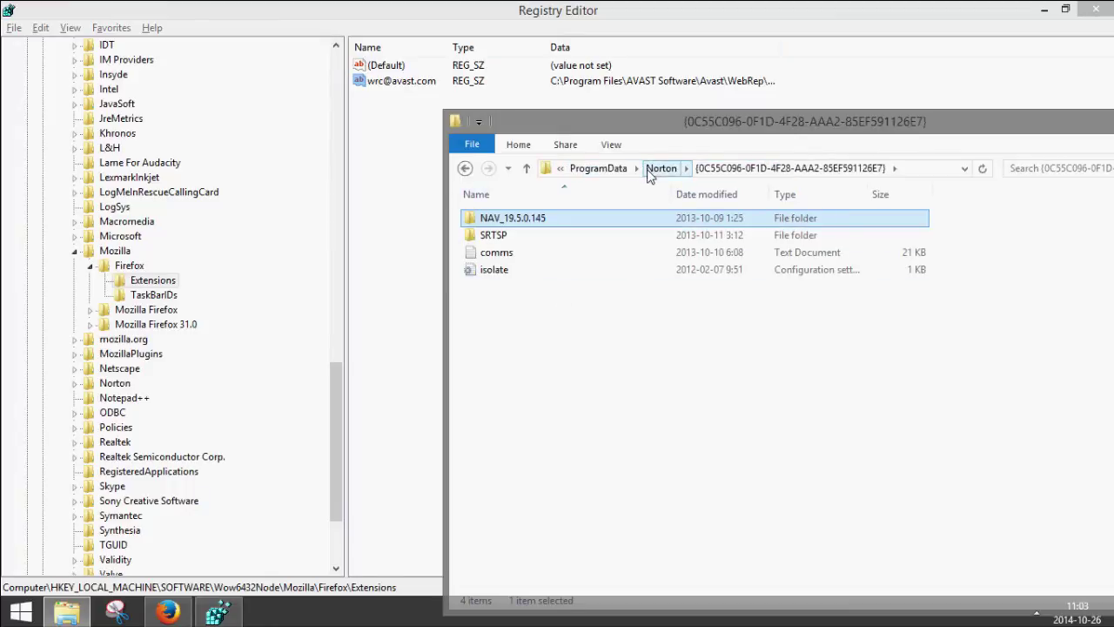
{"action": "left_click", "coordinate": [610, 169]}
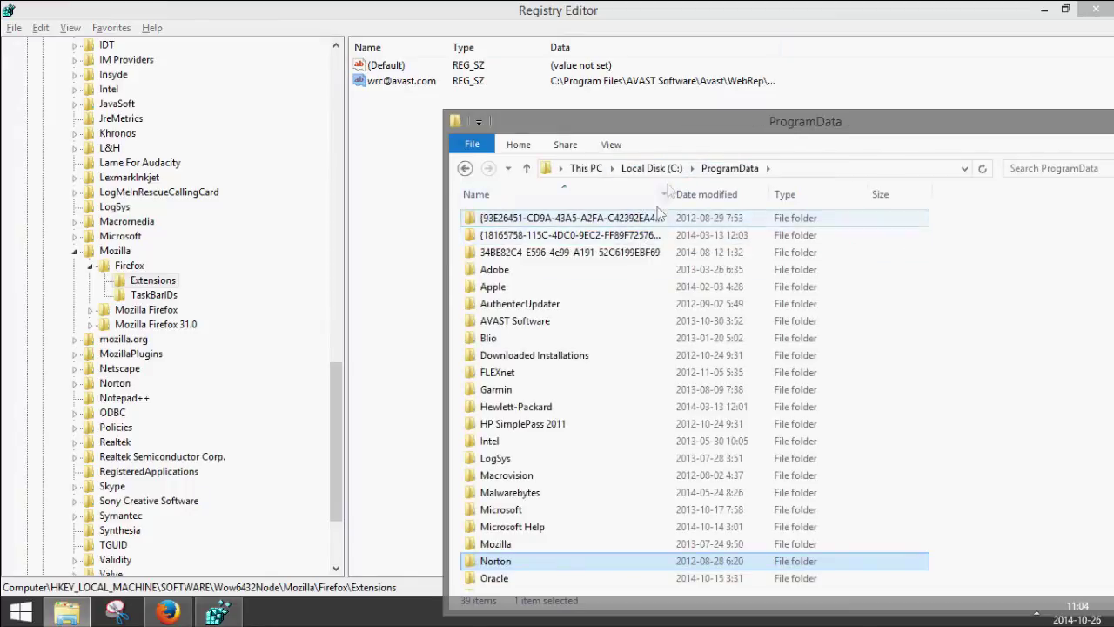
{"action": "left_click", "coordinate": [651, 168]}
{"action": "double_click", "coordinate": [549, 373]}
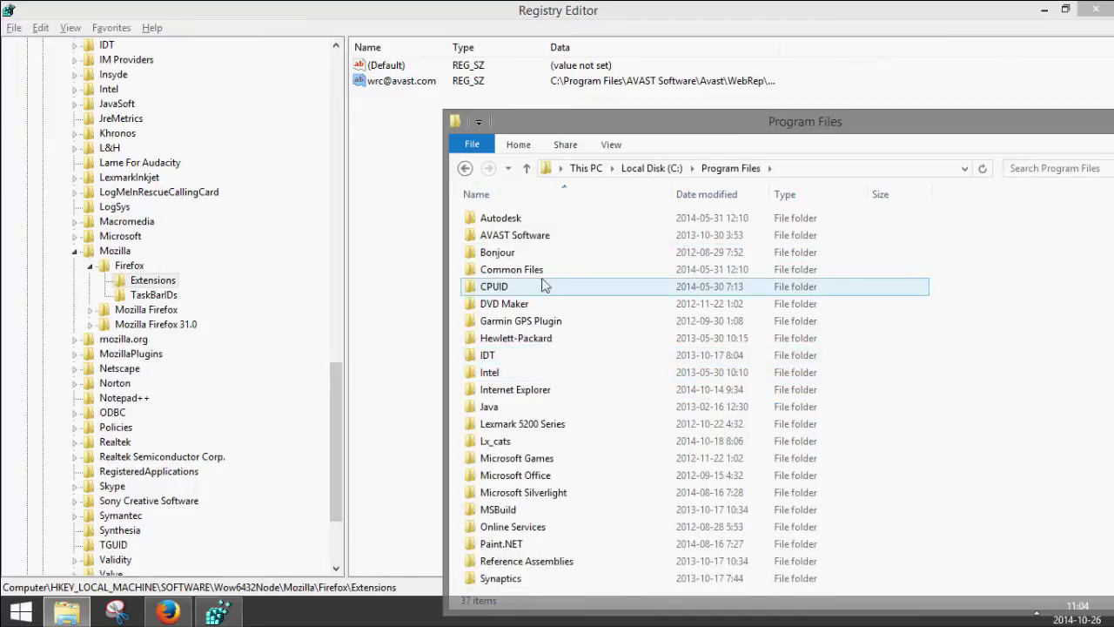
- Open the FF folder inside AVAST Software\Avast\WebRep
{"action": "double_click", "coordinate": [540, 235]}
{"action": "double_click", "coordinate": [537, 225]}
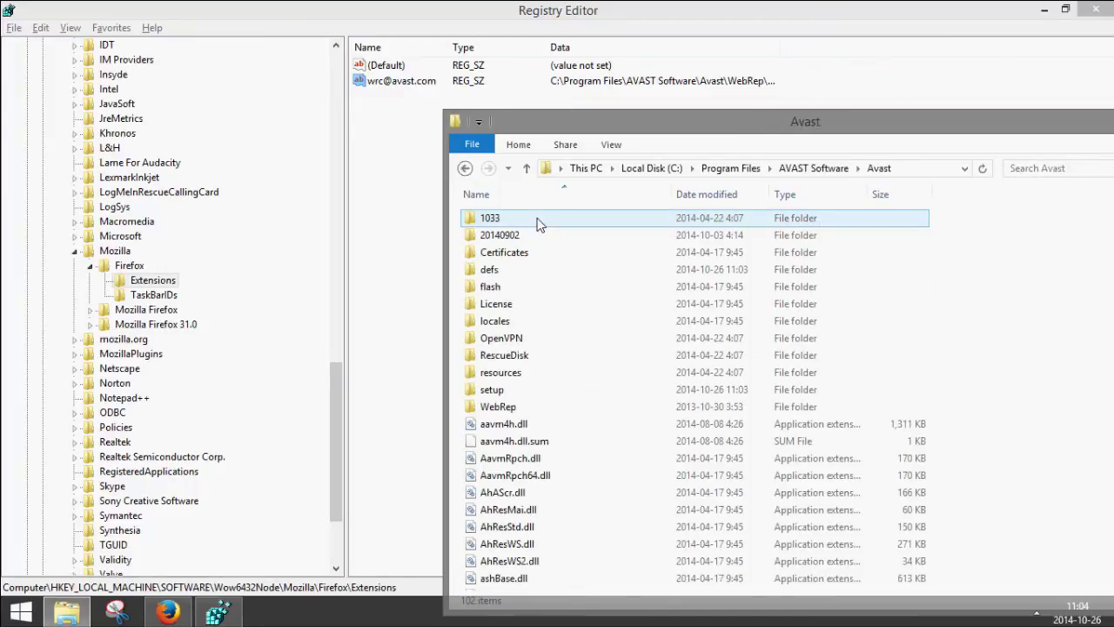
{"action": "double_click", "coordinate": [537, 406]}
{"action": "left_click", "coordinate": [531, 275]}
{"action": "double_click", "coordinate": [534, 271]}
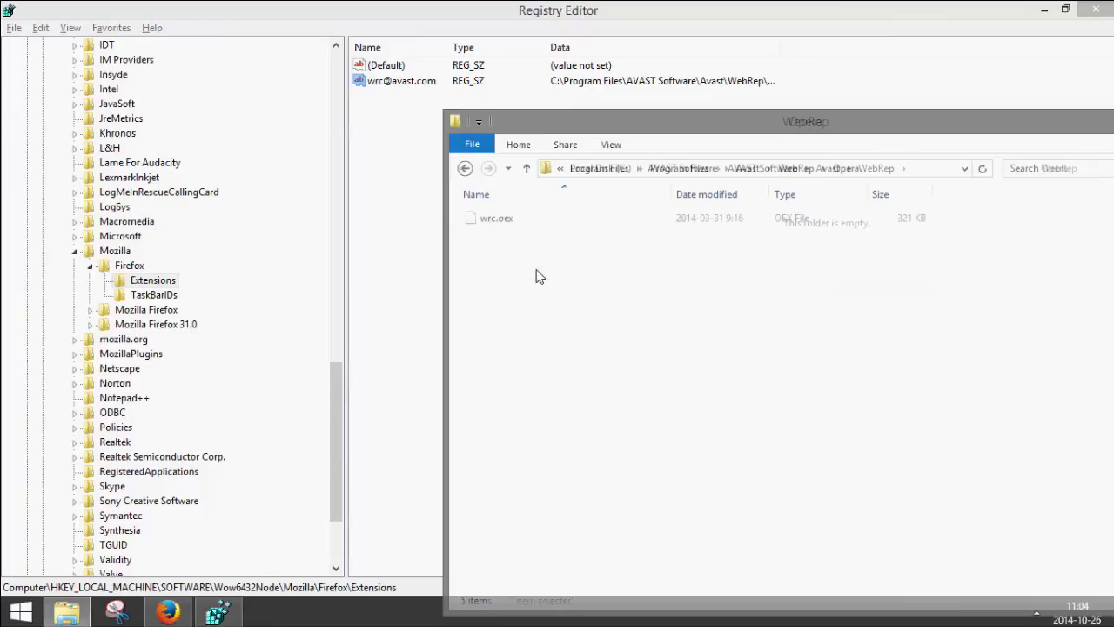
{"action": "left_click", "coordinate": [464, 168]}
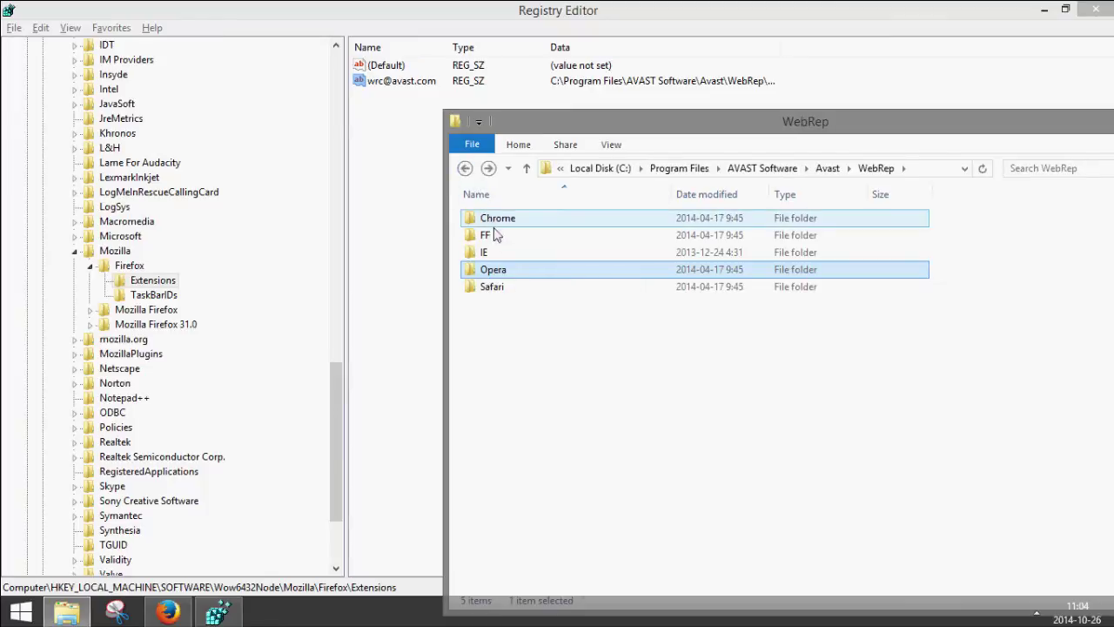
{"action": "double_click", "coordinate": [500, 242]}
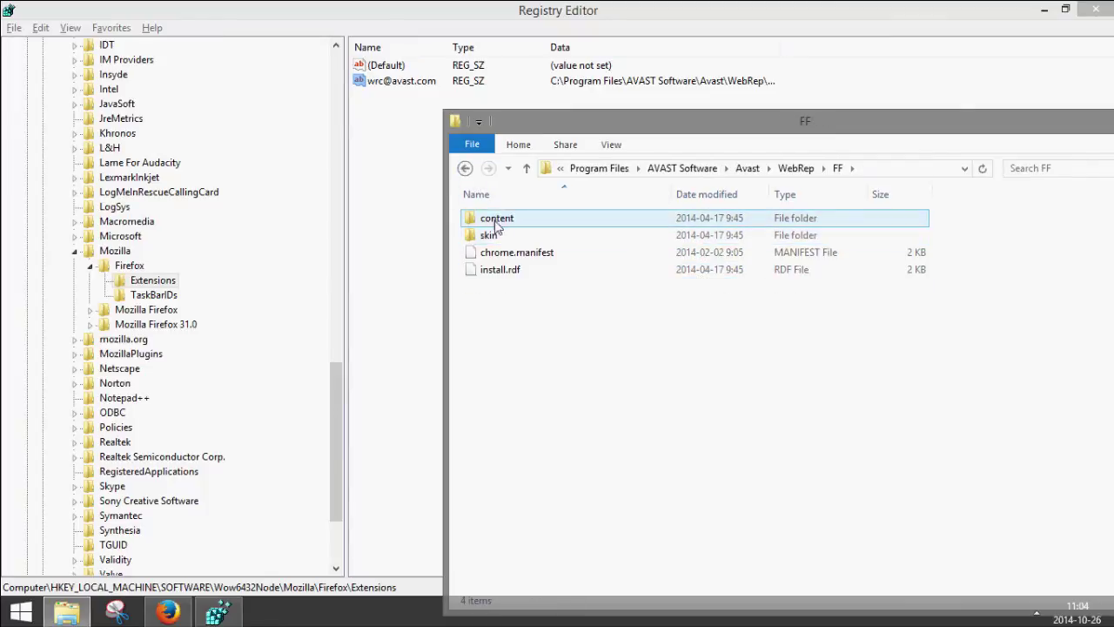
- Open install.rdf from the FF folder in Notepad++, read the extension's name, and minimize the editor
{"action": "left_click", "coordinate": [642, 272]}
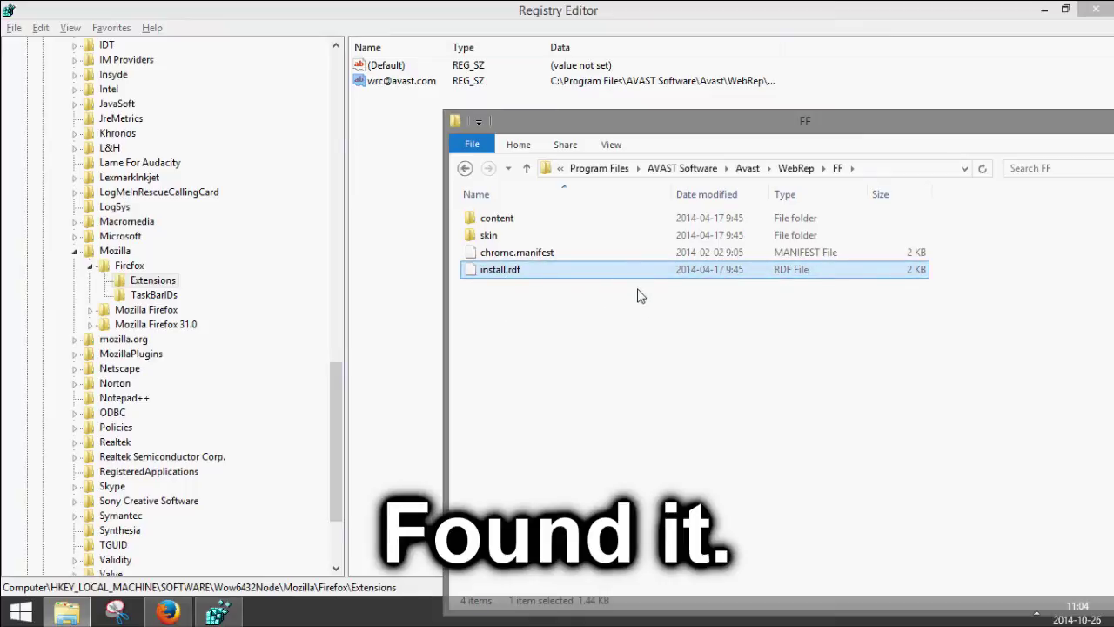
{"action": "right_click", "coordinate": [639, 276]}
{"action": "left_click", "coordinate": [675, 304]}
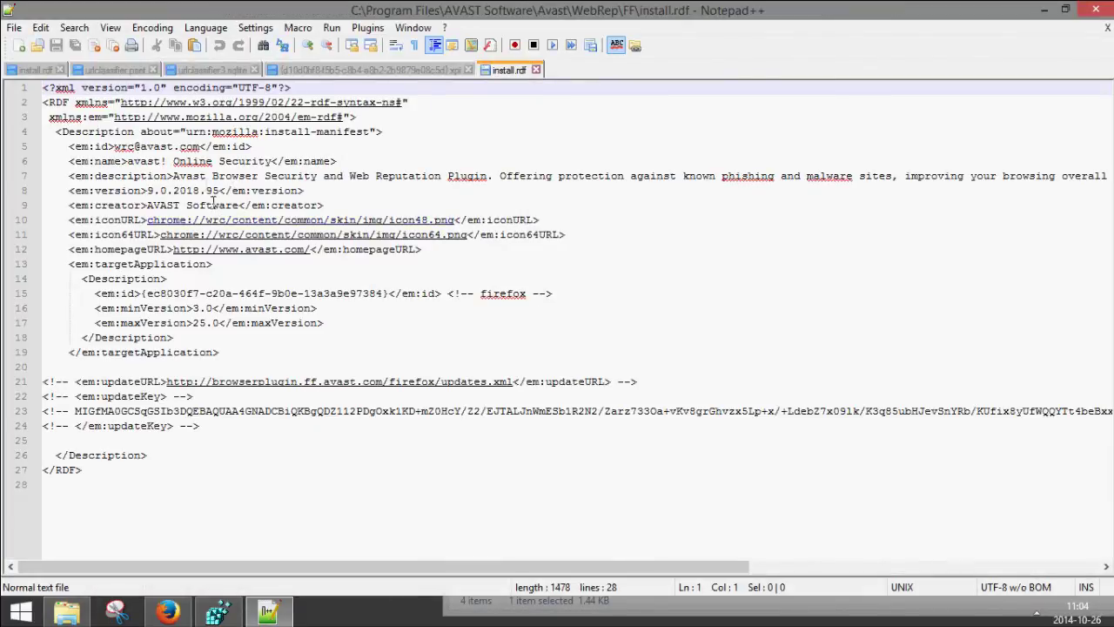
{"action": "left_click_drag", "start_coordinate": [134, 160], "coordinate": [273, 160]}
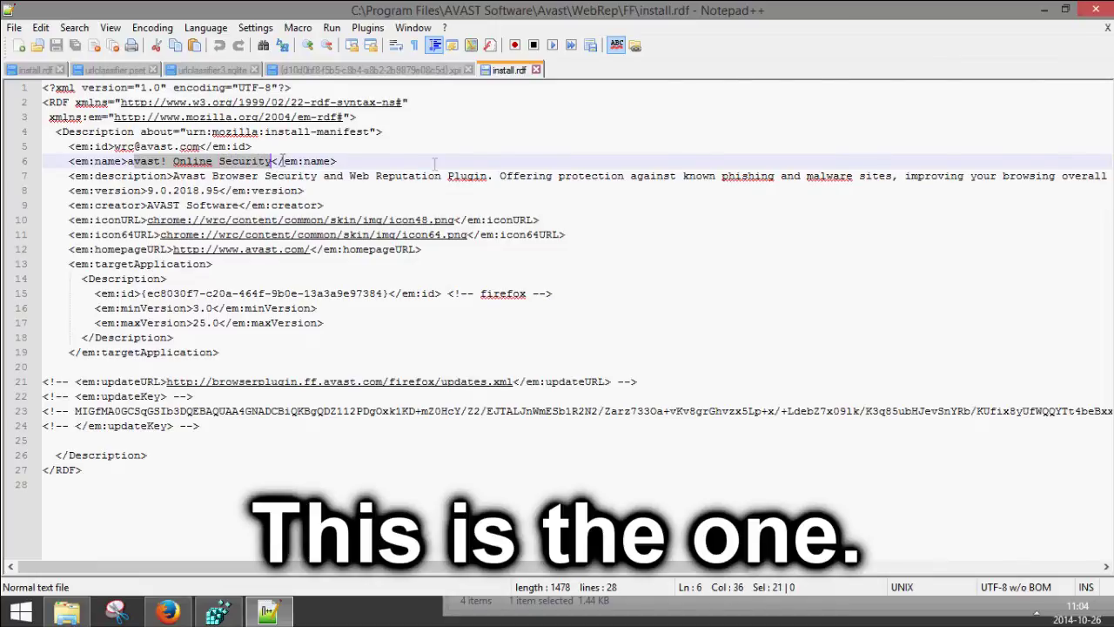
{"action": "left_click", "coordinate": [1044, 10]}
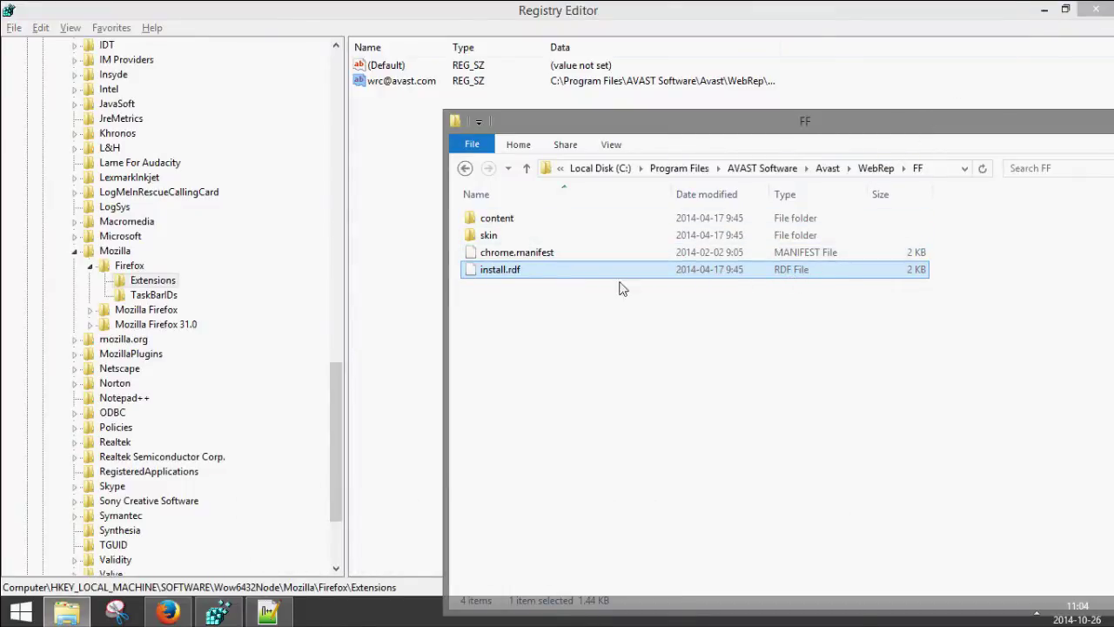
- Switch to Firefox's Add-ons Manager to compare the avast extension name, and return to the Registry Editor
{"action": "left_click", "coordinate": [168, 612]}
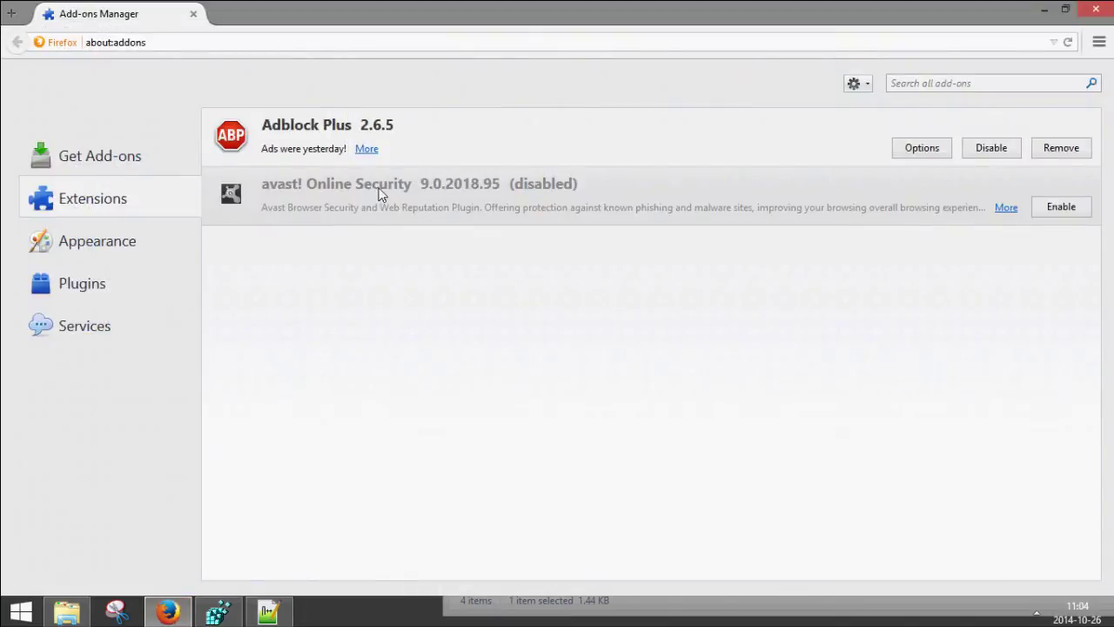
{"action": "left_click", "coordinate": [272, 613]}
{"action": "left_click", "coordinate": [219, 614]}
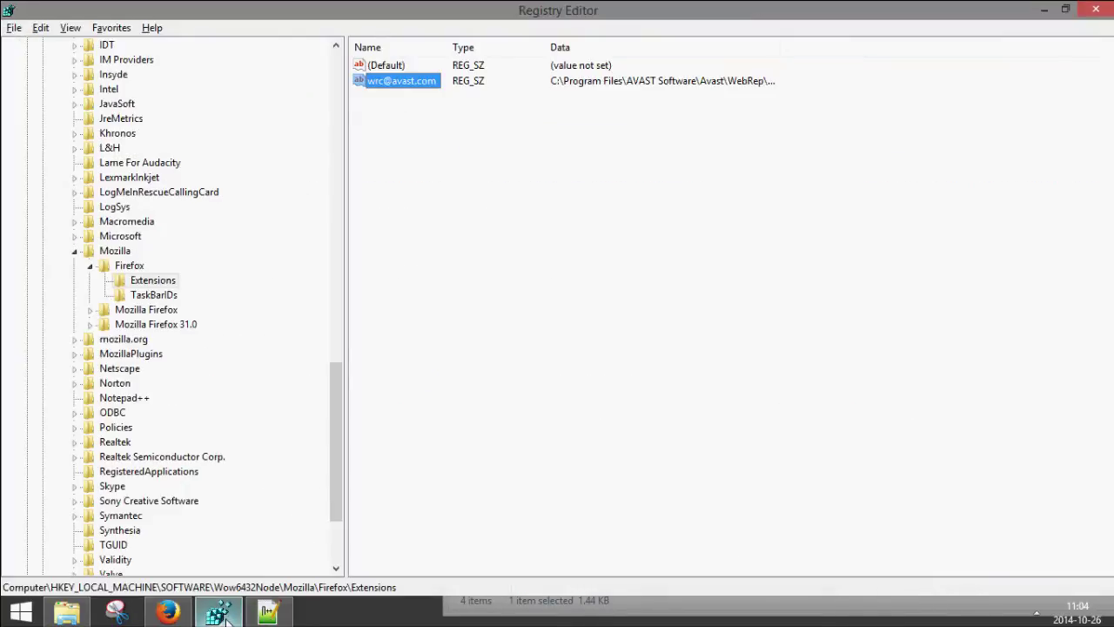
- Return to the FF folder in File Explorer and try to delete install.rdf, retrying once before cancelling
{"action": "left_click", "coordinate": [76, 615]}
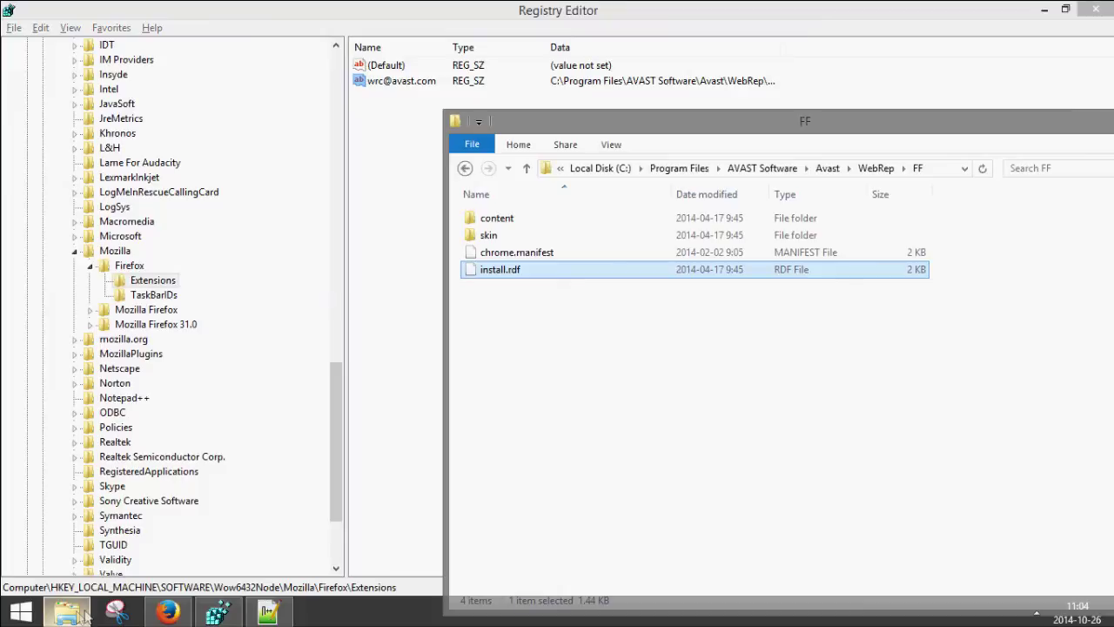
{"action": "right_click", "coordinate": [621, 278]}
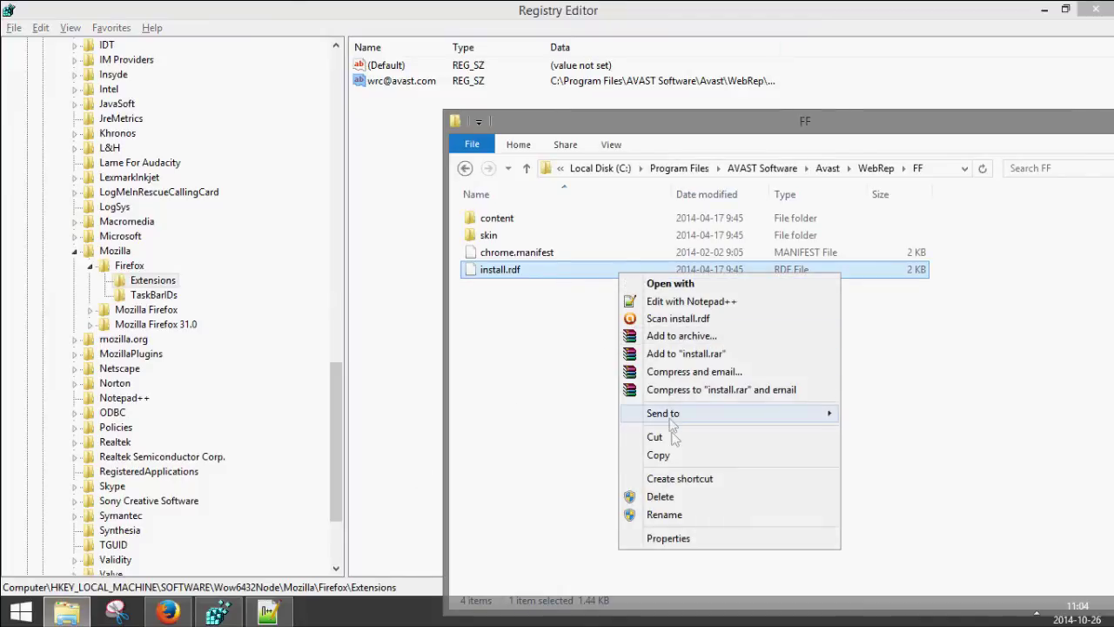
{"action": "left_click", "coordinate": [678, 497]}
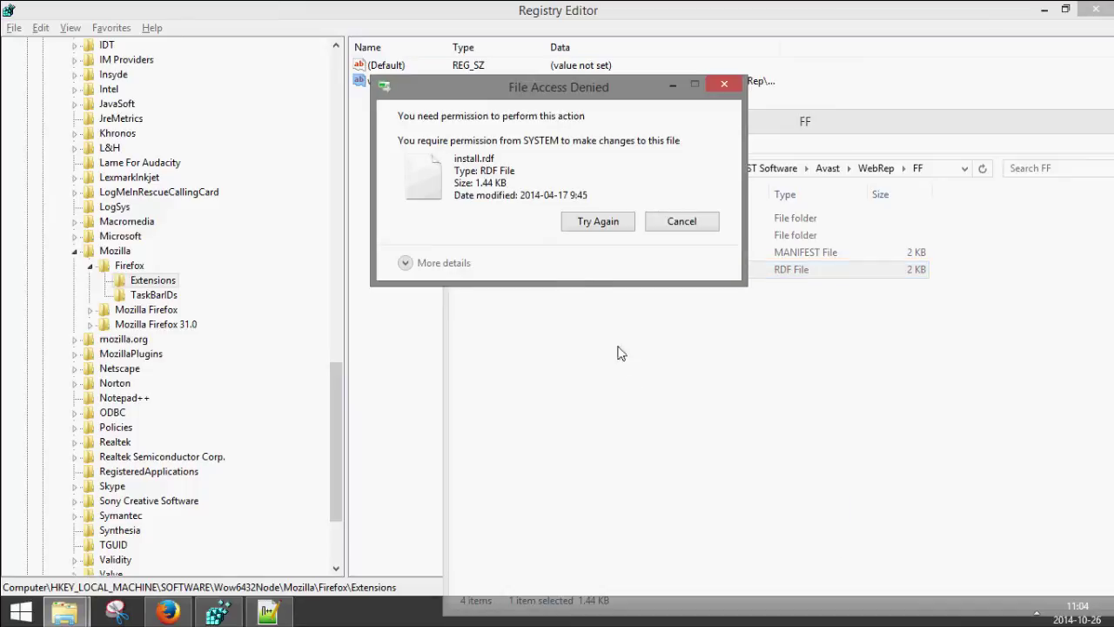
{"action": "left_click", "coordinate": [593, 223]}
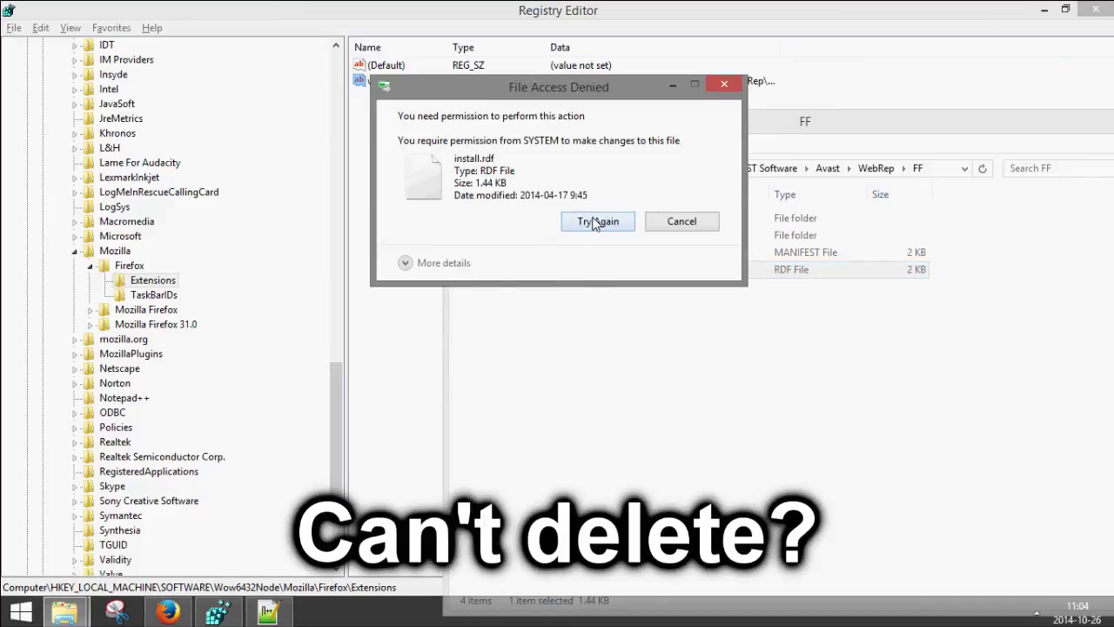
{"action": "left_click", "coordinate": [701, 229]}
- Open the security properties of install.rdf and review the permissions of each listed group, ending with Users
{"action": "right_click", "coordinate": [618, 277]}
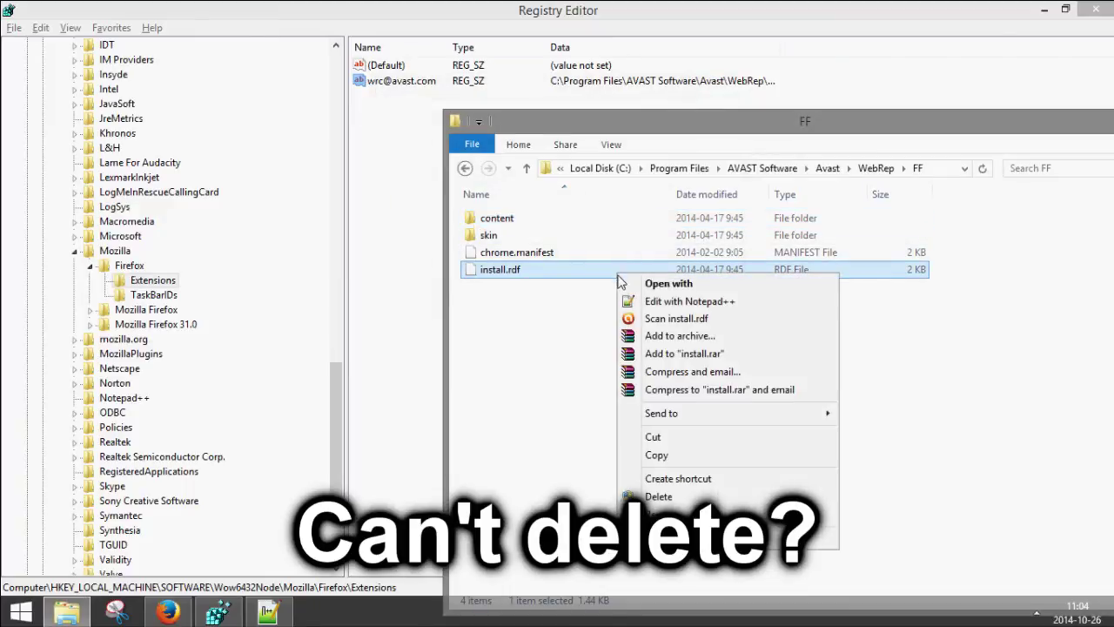
{"action": "left_click", "coordinate": [705, 540]}
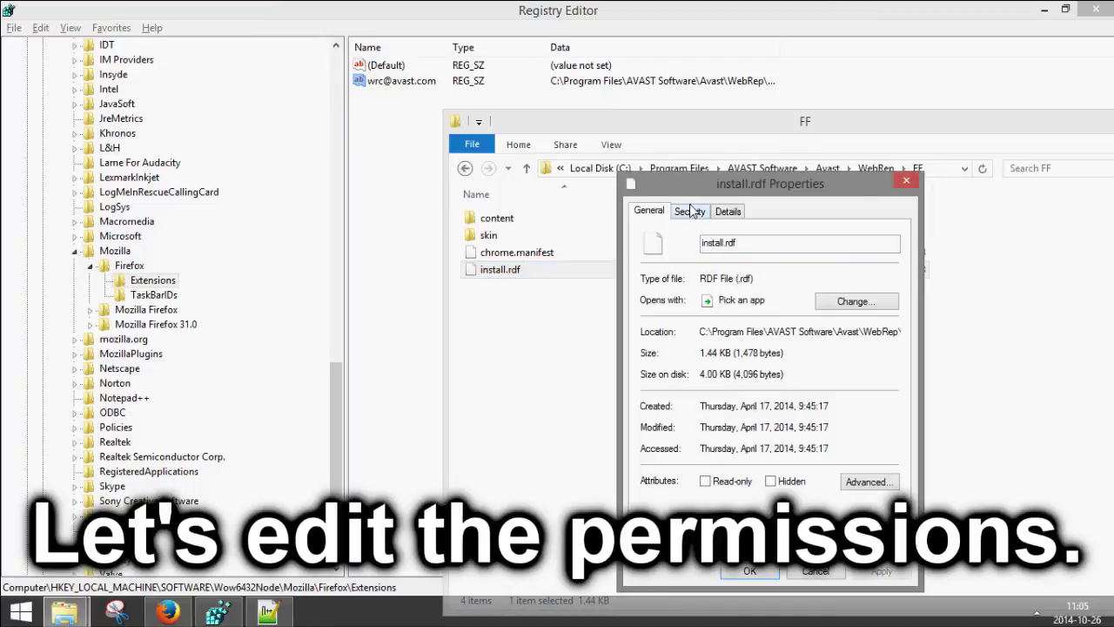
{"action": "left_click", "coordinate": [691, 212]}
{"action": "left_click", "coordinate": [649, 213]}
{"action": "left_click", "coordinate": [689, 218]}
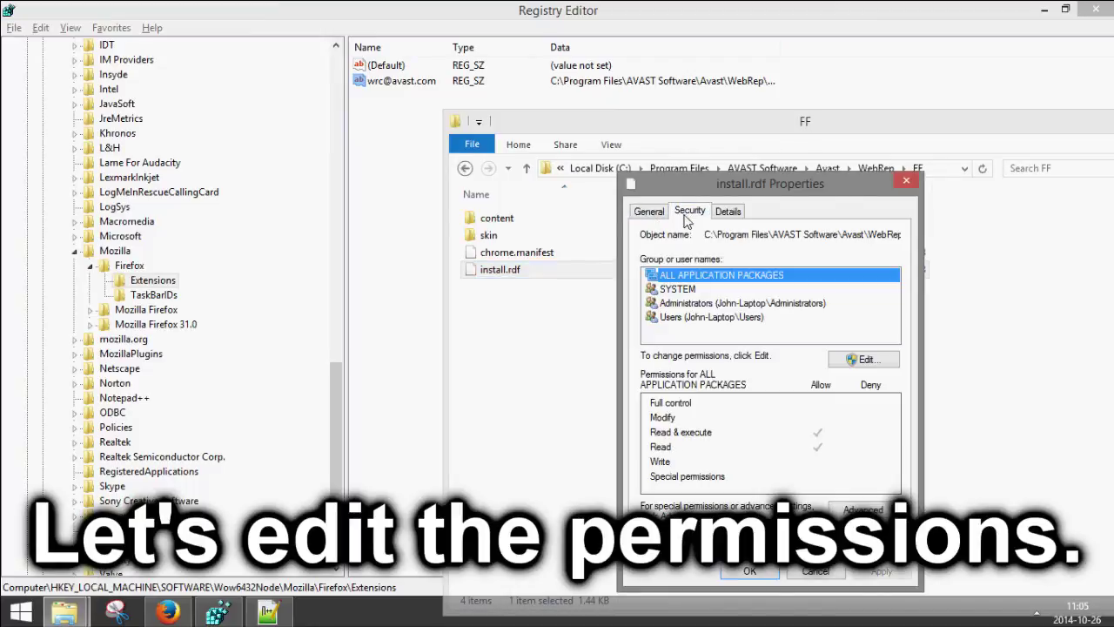
{"action": "left_click", "coordinate": [695, 291]}
{"action": "left_click", "coordinate": [696, 276]}
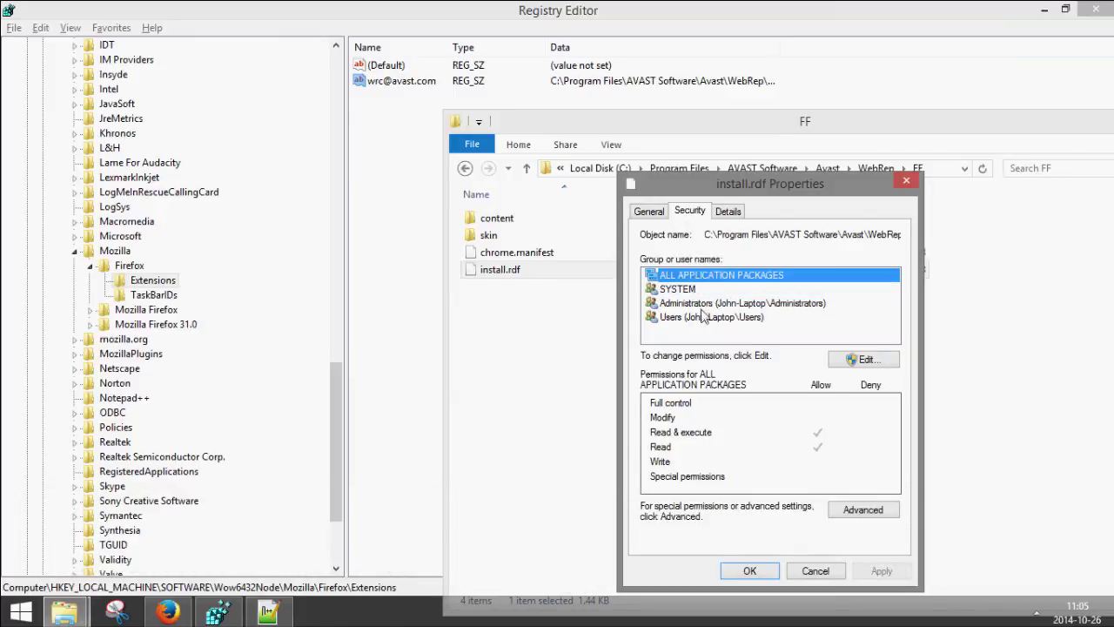
{"action": "left_click", "coordinate": [702, 304]}
{"action": "left_click", "coordinate": [713, 319]}
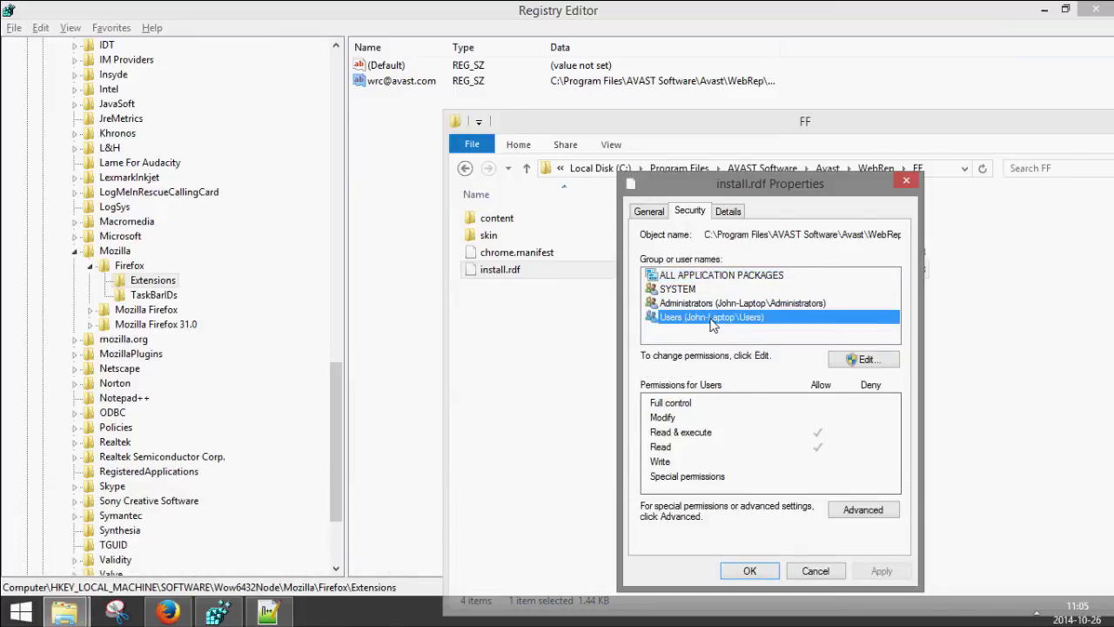
- Open the permissions editor for install.rdf, check whether each group's permissions can be edited, and cancel without changes
{"action": "left_click", "coordinate": [860, 362]}
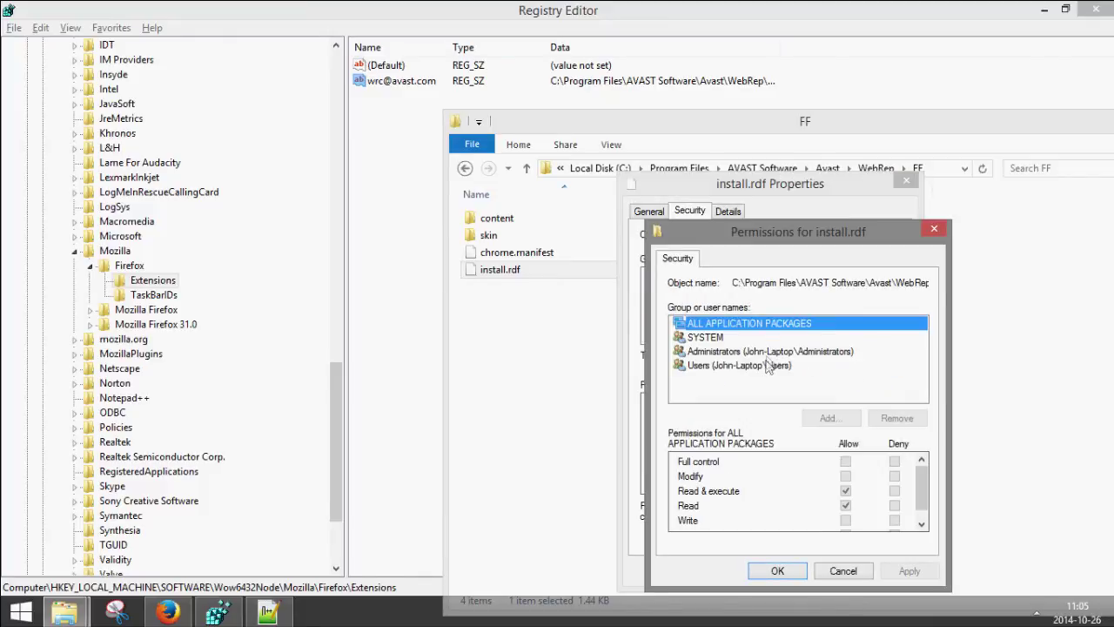
{"action": "left_click", "coordinate": [766, 370]}
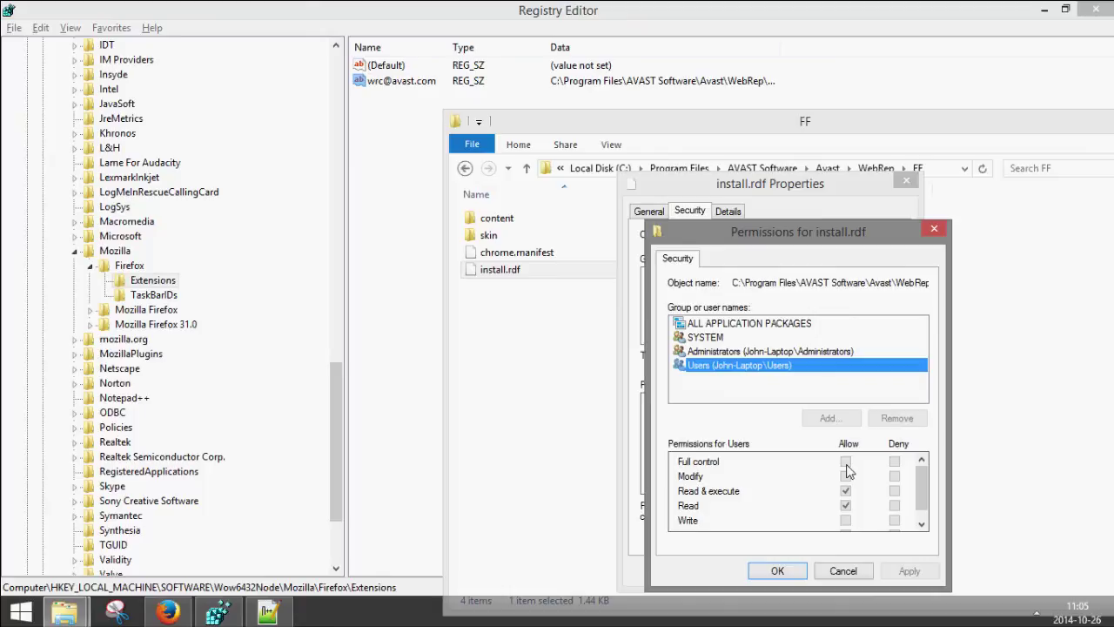
{"action": "left_click", "coordinate": [762, 352]}
{"action": "left_click", "coordinate": [758, 339]}
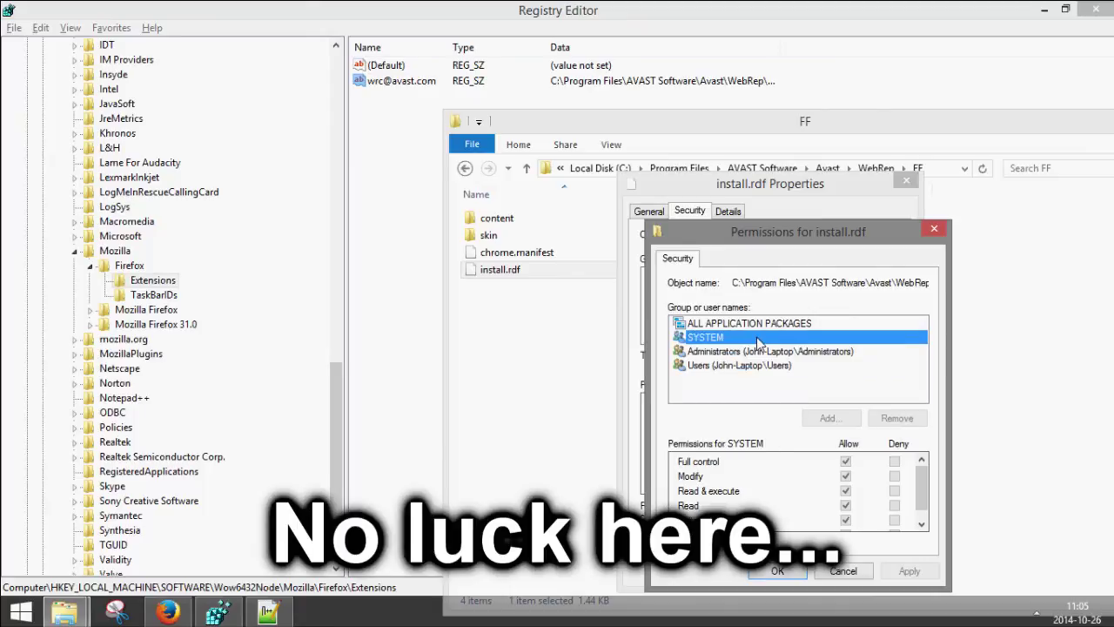
{"action": "left_click", "coordinate": [823, 365]}
{"action": "left_click", "coordinate": [819, 352]}
{"action": "left_click", "coordinate": [820, 337]}
{"action": "left_click", "coordinate": [848, 365]}
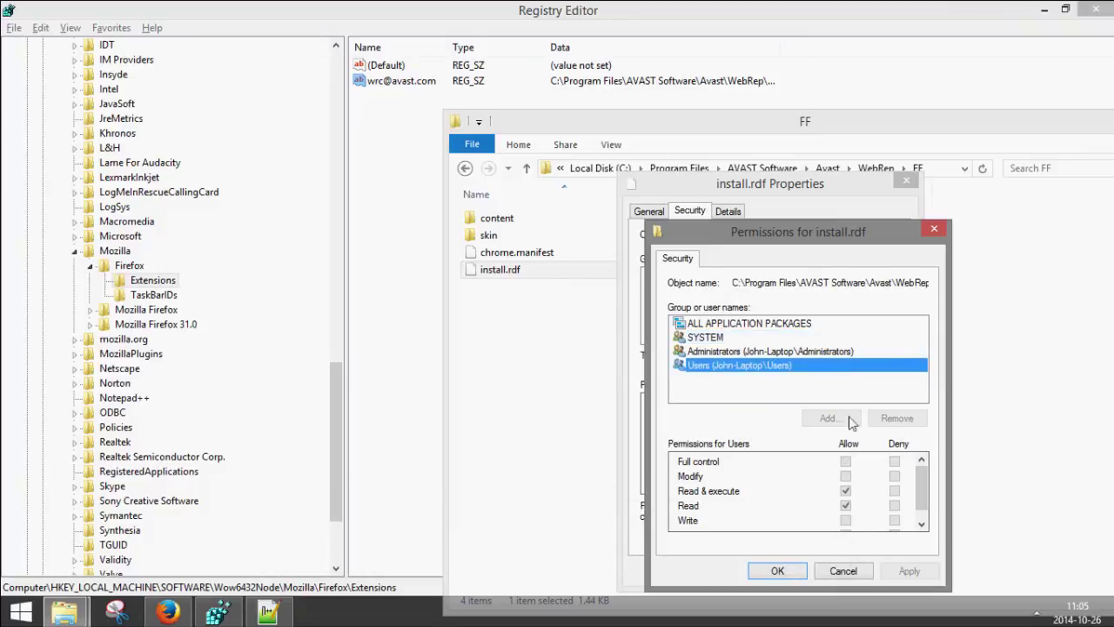
{"action": "left_click", "coordinate": [796, 324]}
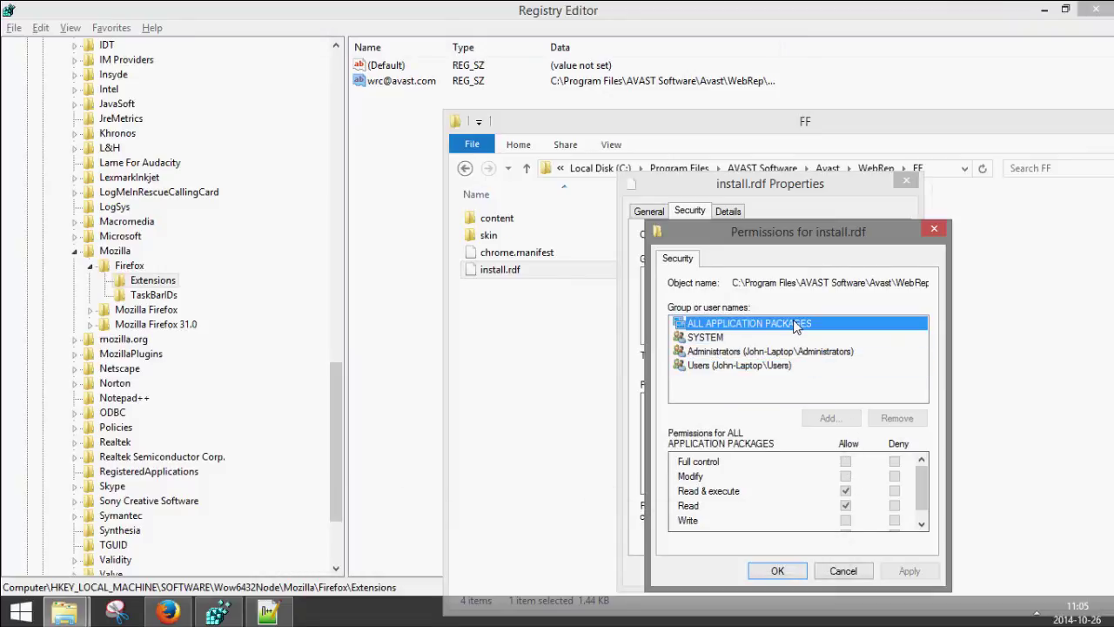
{"action": "left_click", "coordinate": [812, 366]}
{"action": "left_click", "coordinate": [842, 571]}
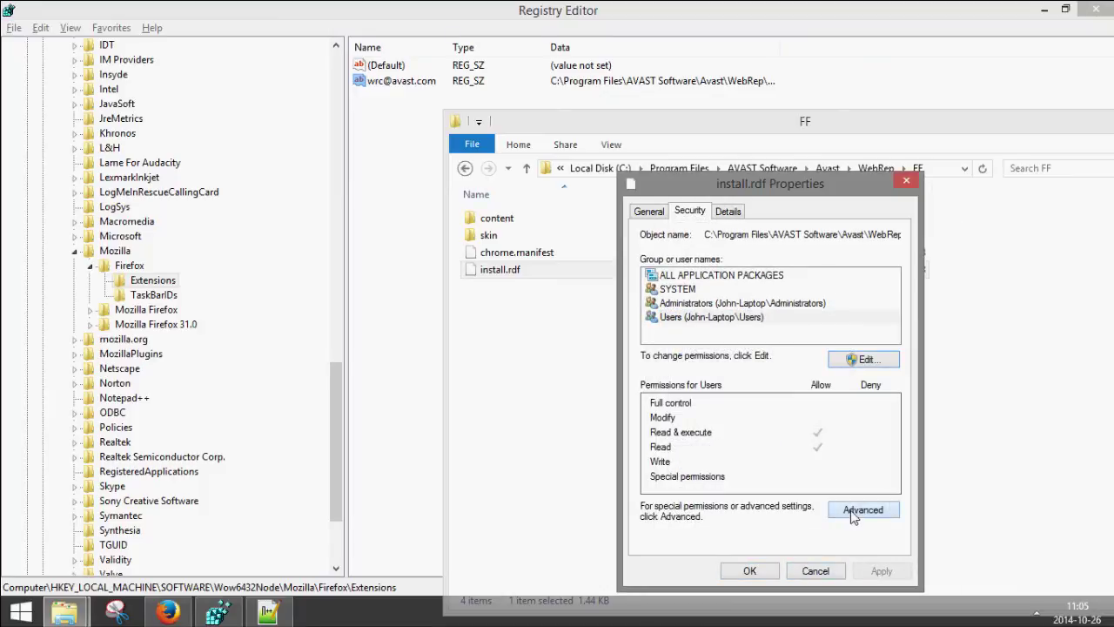
- Open the advanced security settings of install.rdf, review the Users entry's advanced permissions, and leave without changes
{"action": "left_click", "coordinate": [853, 514]}
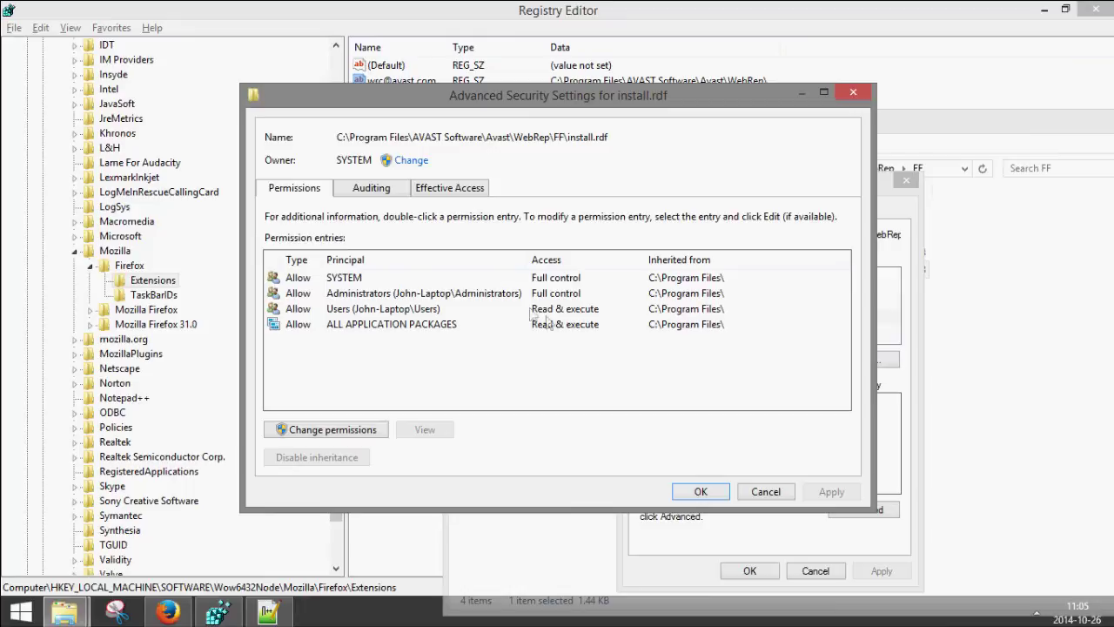
{"action": "left_click", "coordinate": [428, 278]}
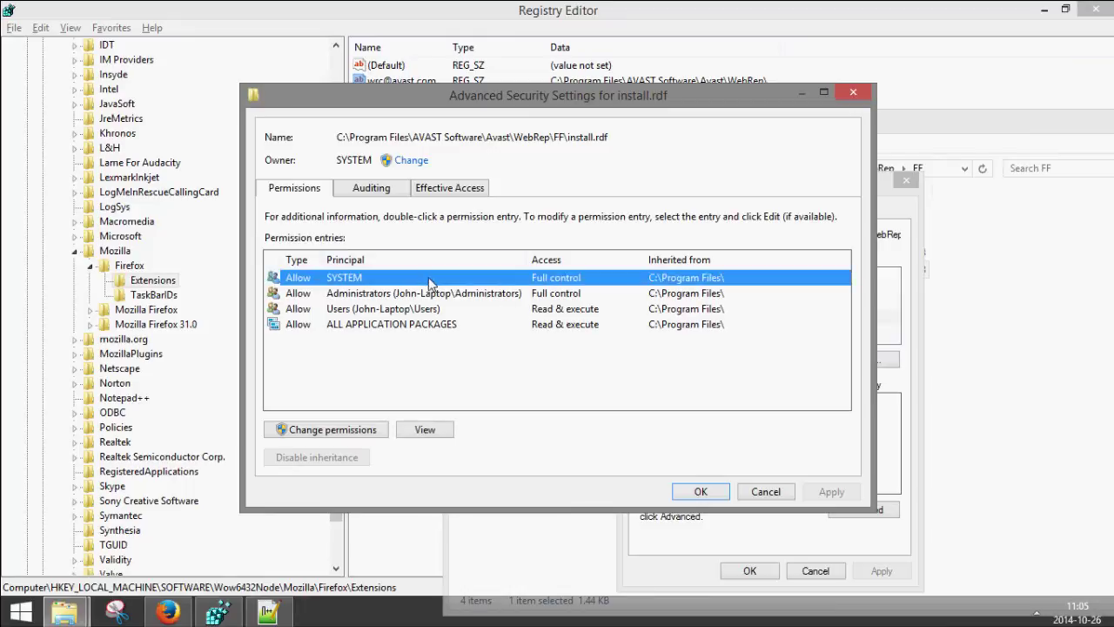
{"action": "double_click", "coordinate": [417, 310]}
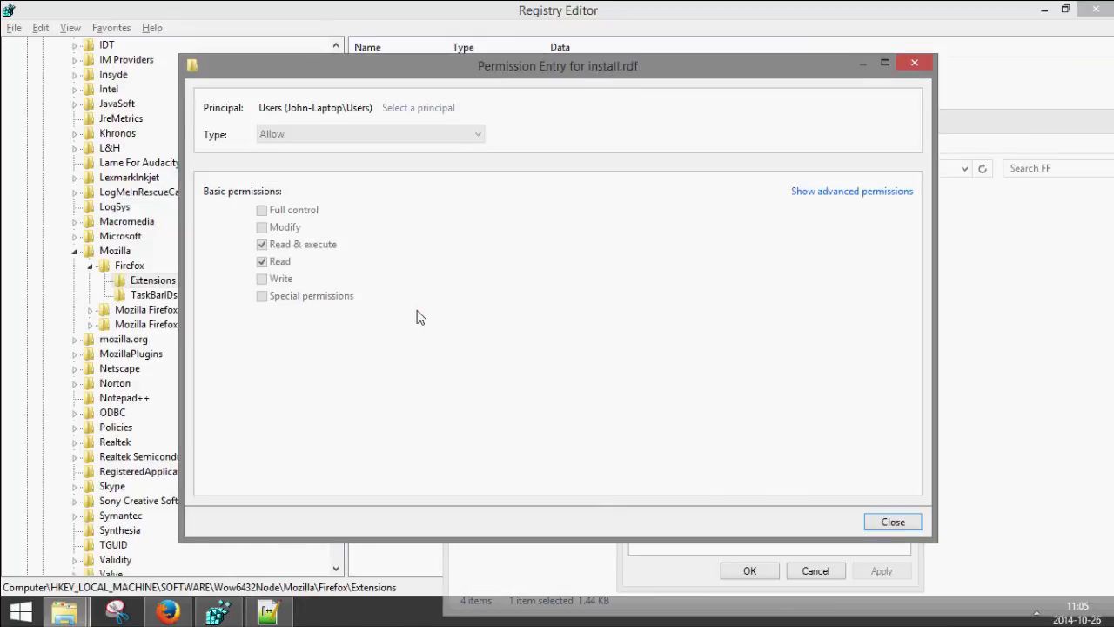
{"action": "left_click", "coordinate": [795, 192]}
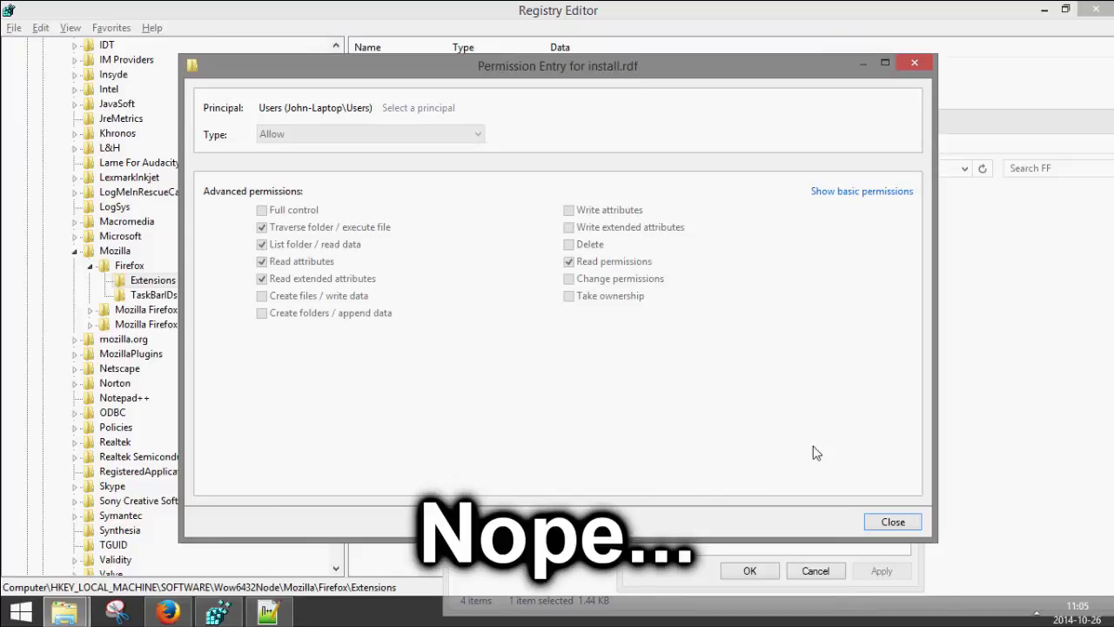
{"action": "left_click", "coordinate": [892, 522]}
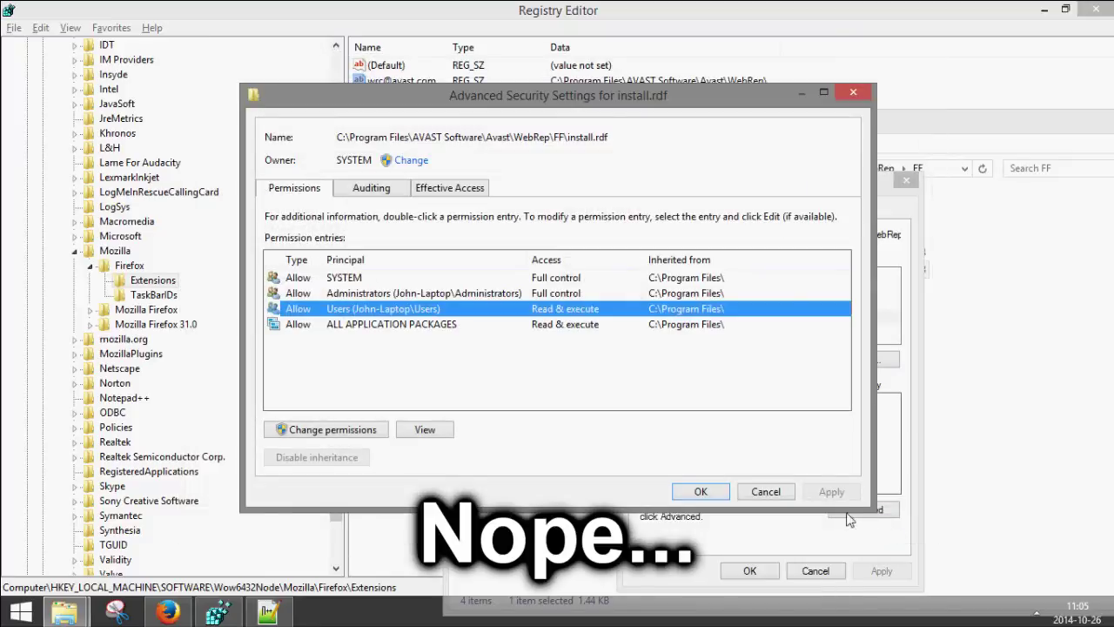
{"action": "left_click", "coordinate": [784, 487]}
- Review the Details, Security and General properties of install.rdf, and close its properties
{"action": "left_click", "coordinate": [728, 212]}
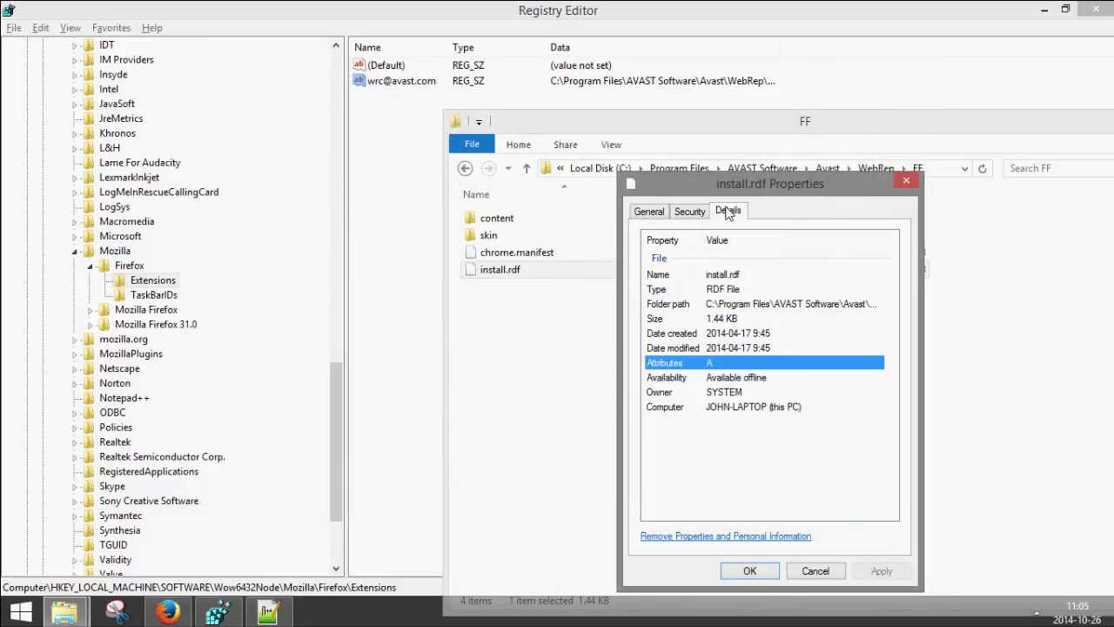
{"action": "left_click", "coordinate": [699, 215]}
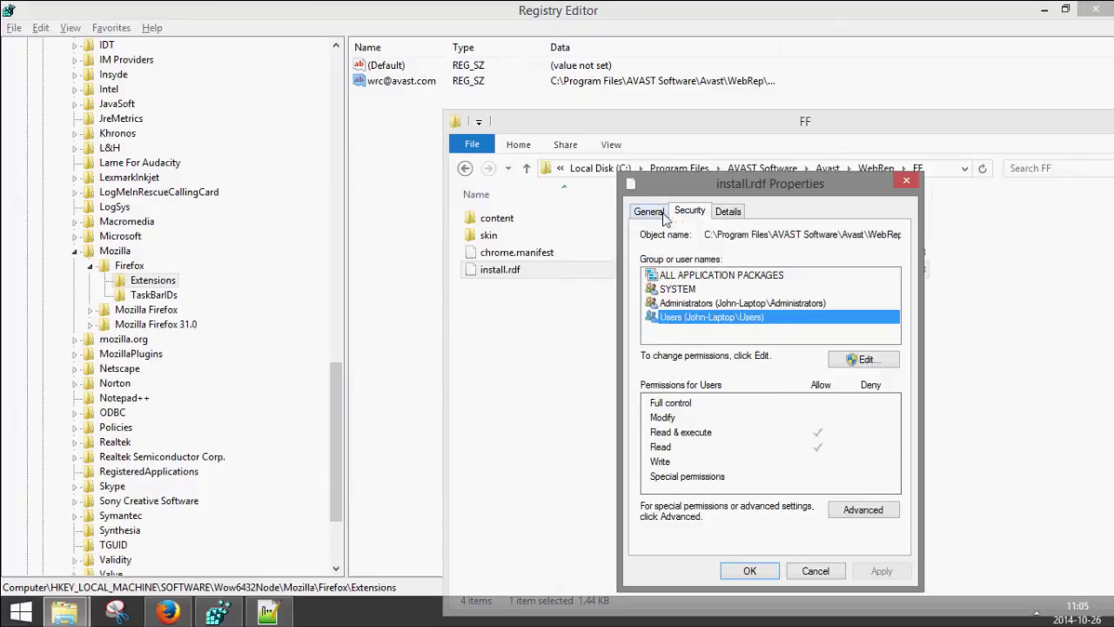
{"action": "left_click", "coordinate": [661, 216]}
{"action": "left_click", "coordinate": [905, 181]}
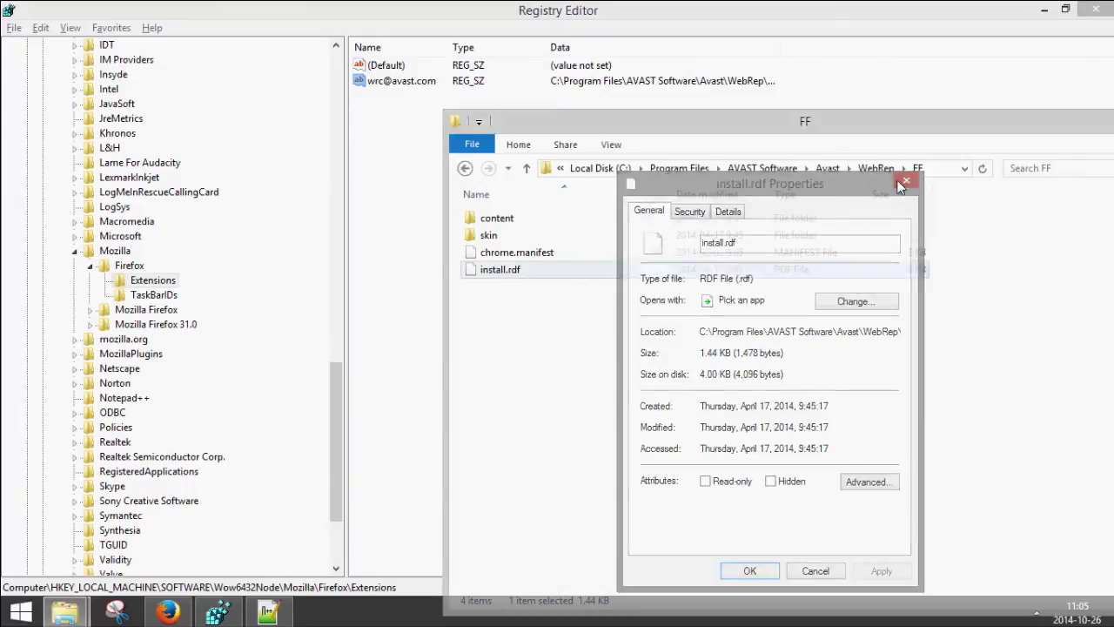
- Try once more to delete install.rdf from the FF folder, and clear the file selection
{"action": "right_click", "coordinate": [569, 275]}
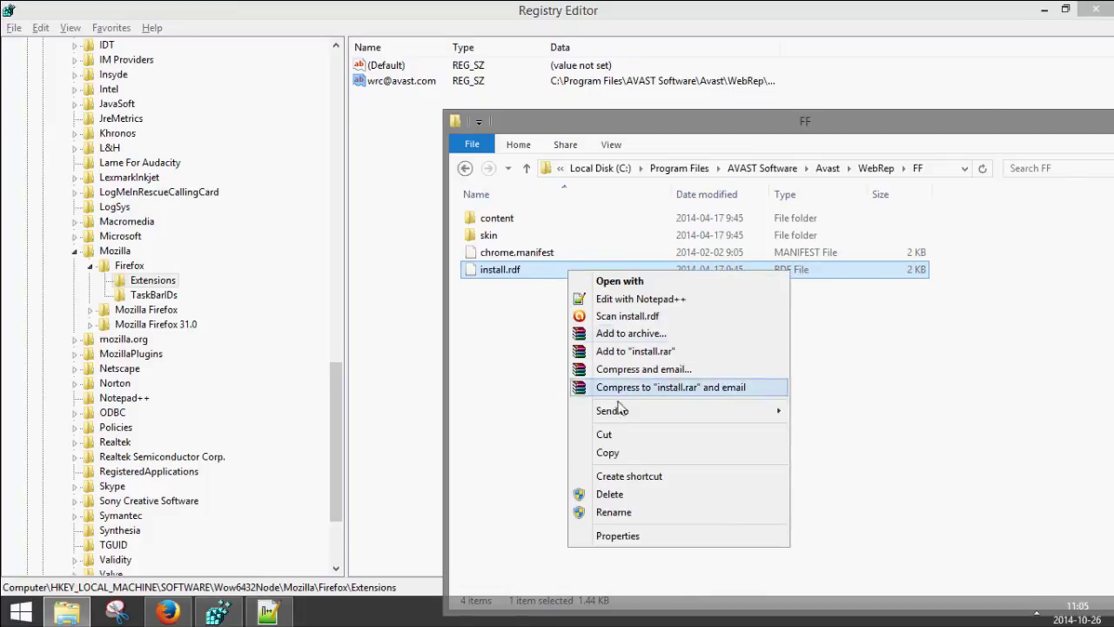
{"action": "left_click", "coordinate": [638, 494]}
{"action": "left_click", "coordinate": [589, 223]}
{"action": "left_click", "coordinate": [681, 222]}
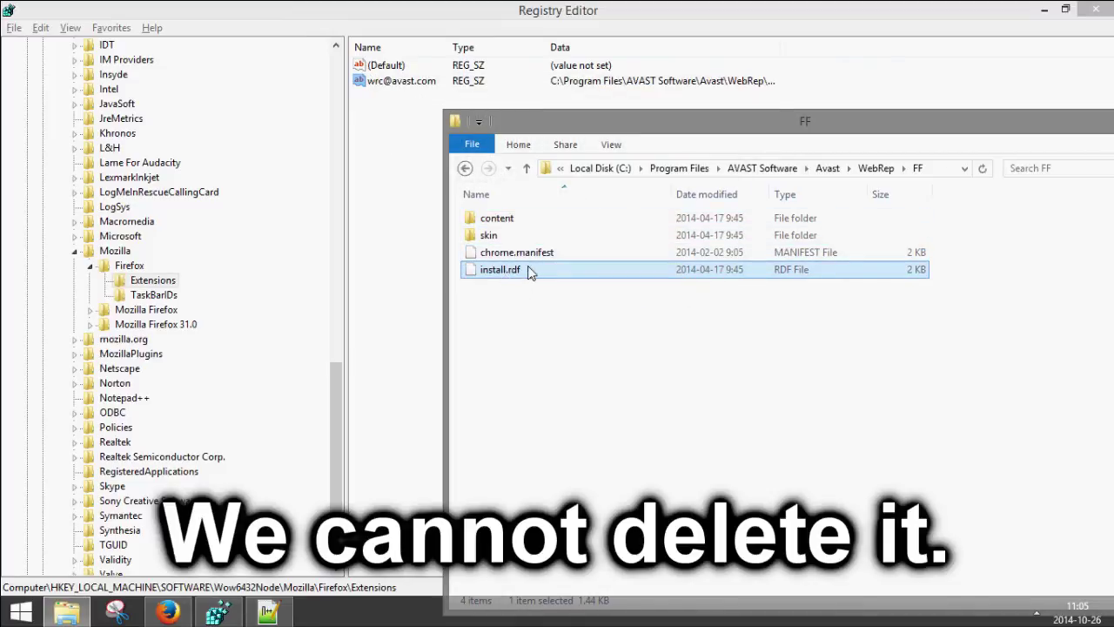
{"action": "left_click", "coordinate": [529, 271]}
{"action": "left_click", "coordinate": [557, 299]}
- Switch to the Registry Editor and delete the avast value from Mozilla's Firefox Extensions key, confirming the deletion
{"action": "left_click", "coordinate": [442, 103]}
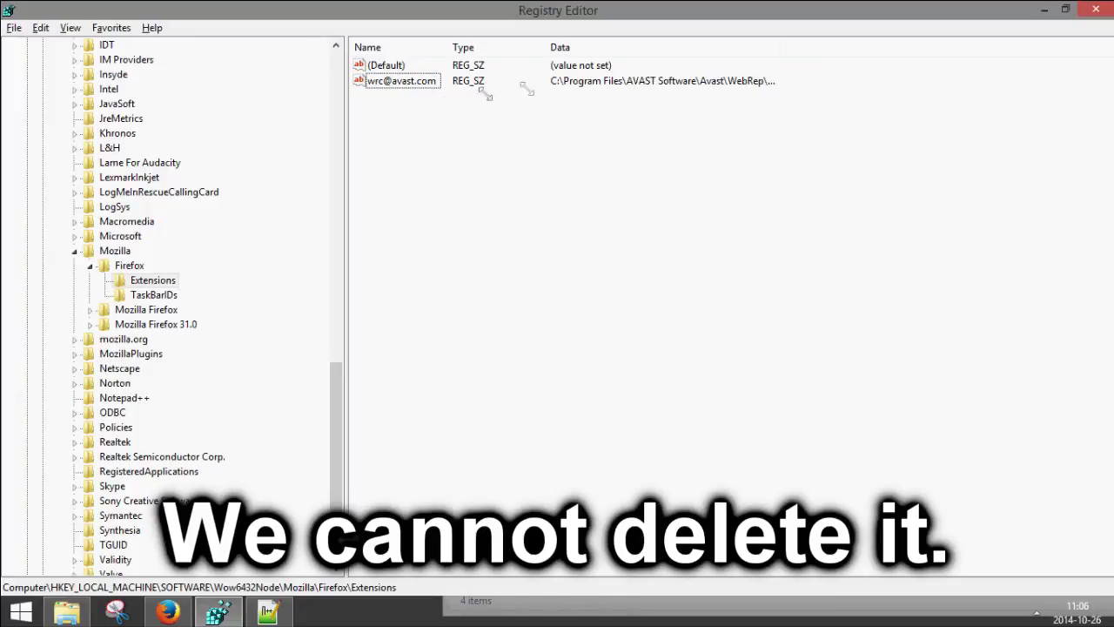
{"action": "left_click", "coordinate": [418, 80]}
{"action": "right_click", "coordinate": [410, 80]}
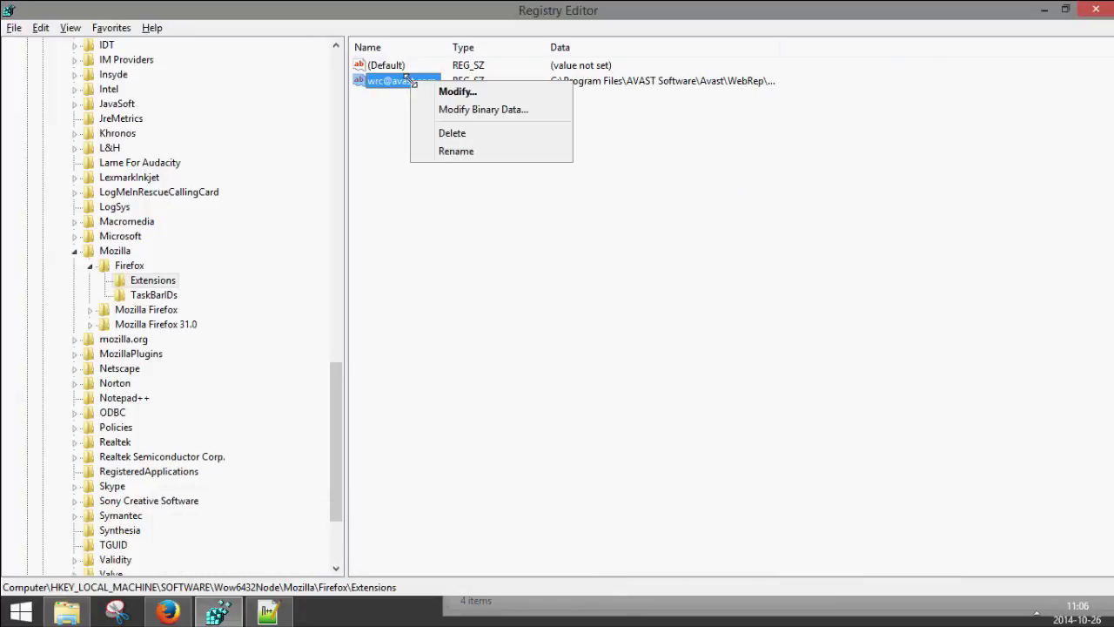
{"action": "left_click", "coordinate": [451, 133]}
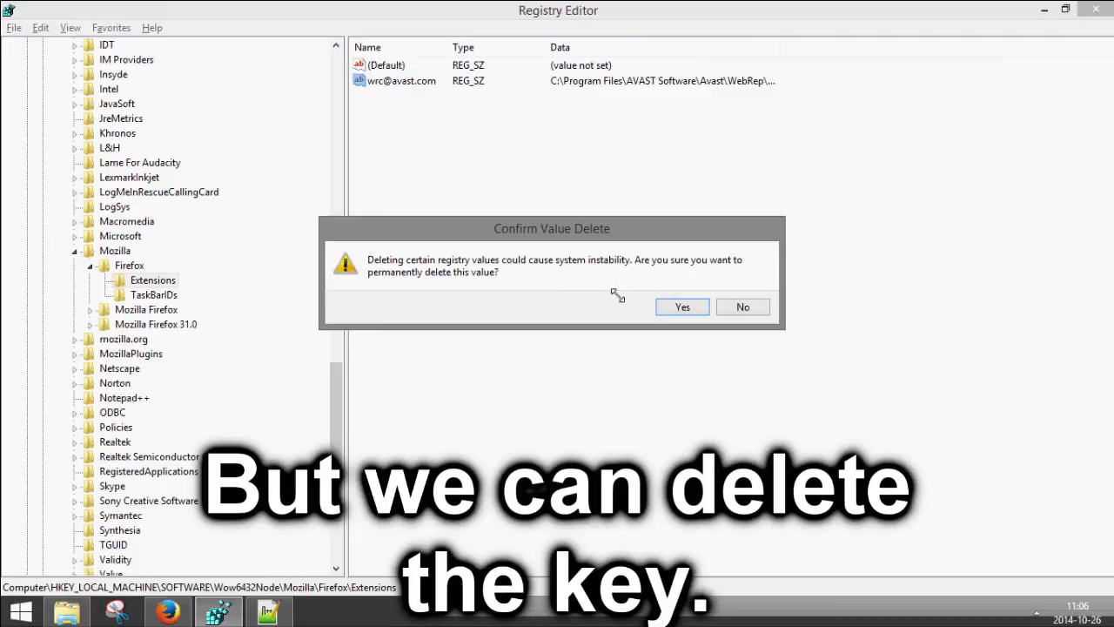
{"action": "left_click", "coordinate": [675, 307]}
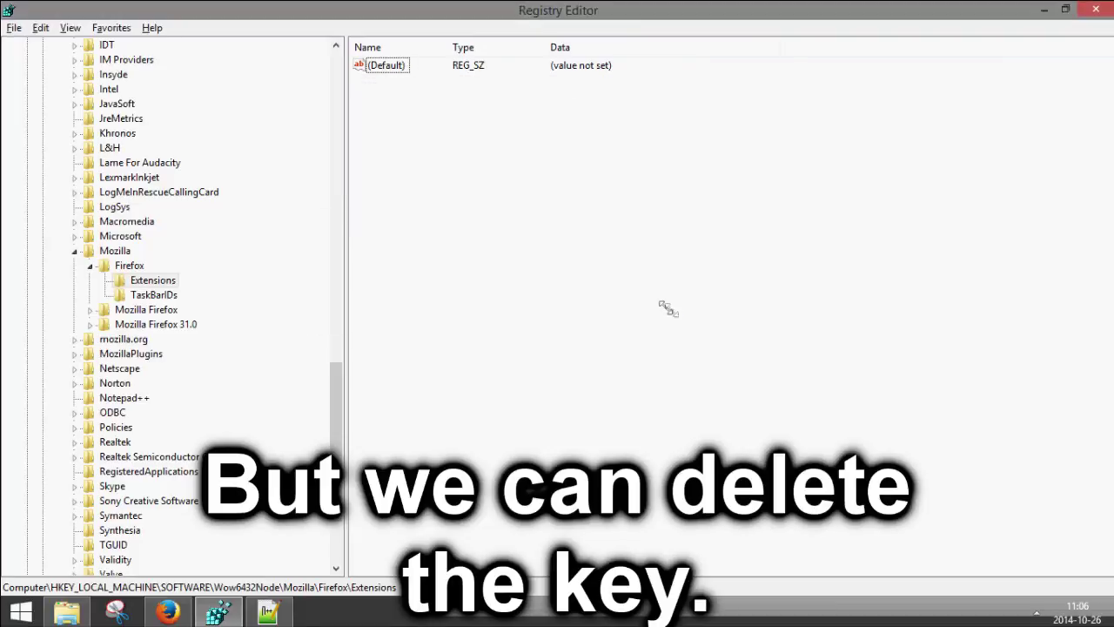
- Switch to Firefox, restart the browser, and open the Add-ons Manager to check the list of extensions
{"action": "left_click", "coordinate": [66, 612]}
{"action": "left_click", "coordinate": [168, 612]}
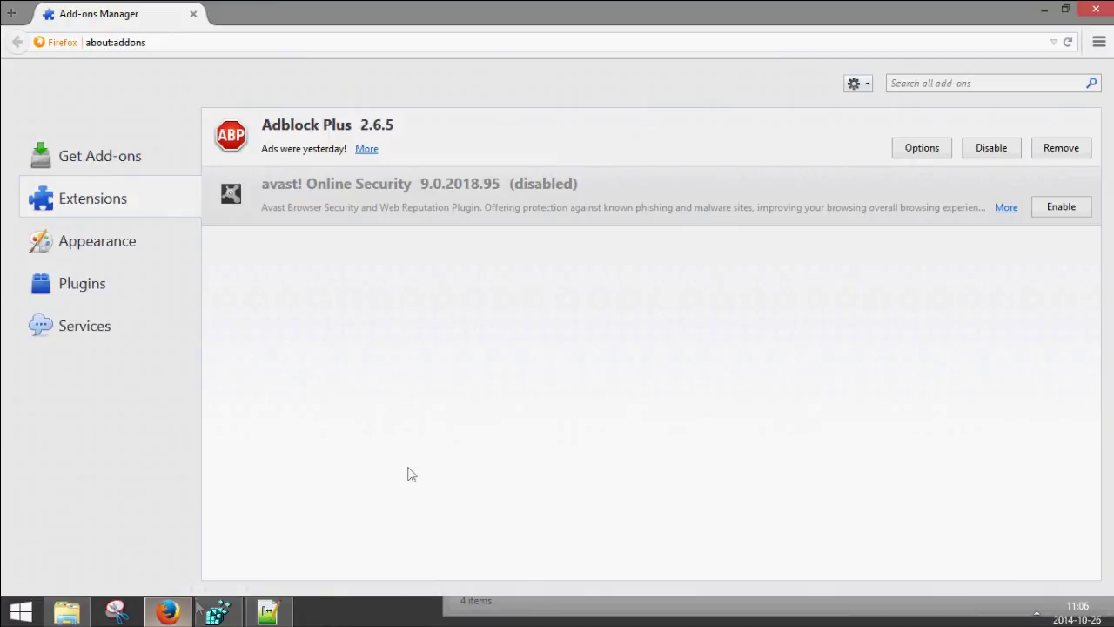
{"action": "left_click", "coordinate": [1082, 7]}
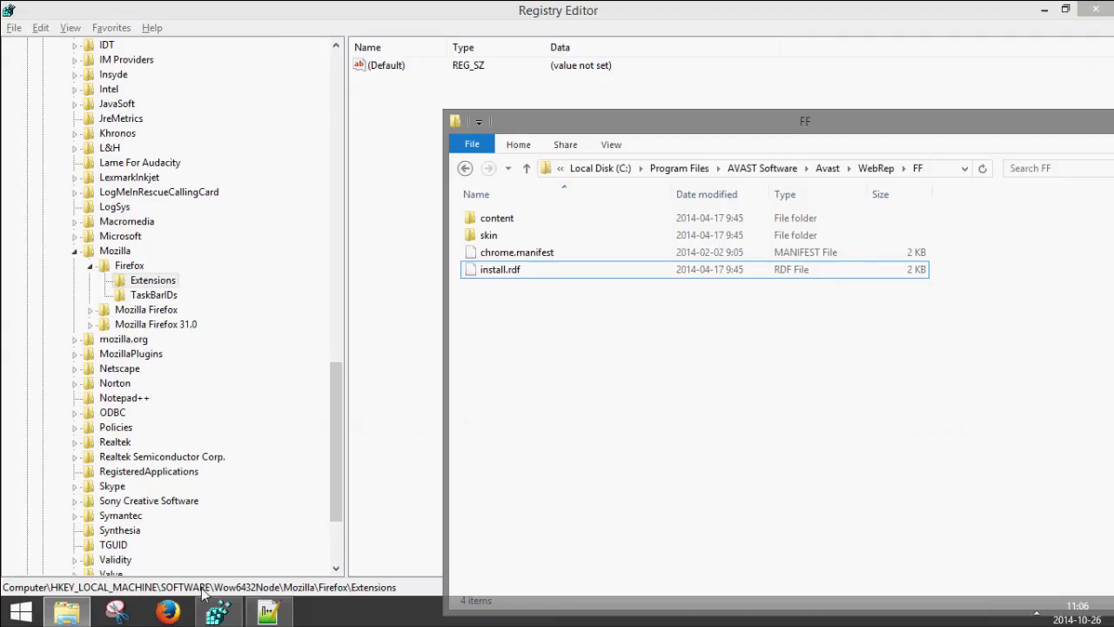
{"action": "left_click", "coordinate": [174, 614]}
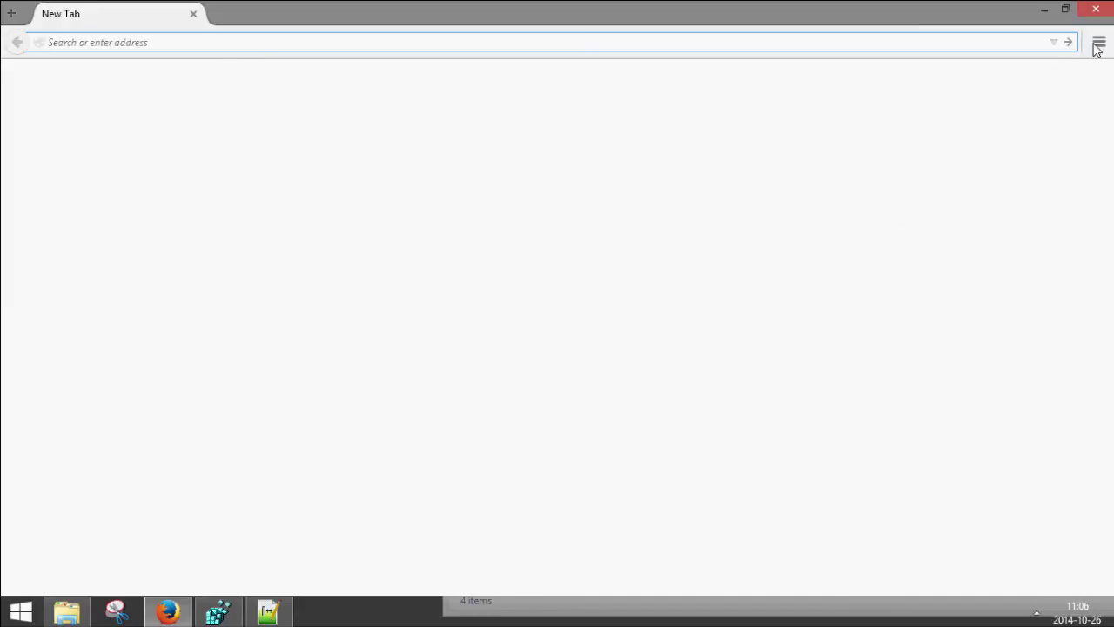
{"action": "left_click", "coordinate": [1098, 45]}
{"action": "left_click", "coordinate": [908, 194]}
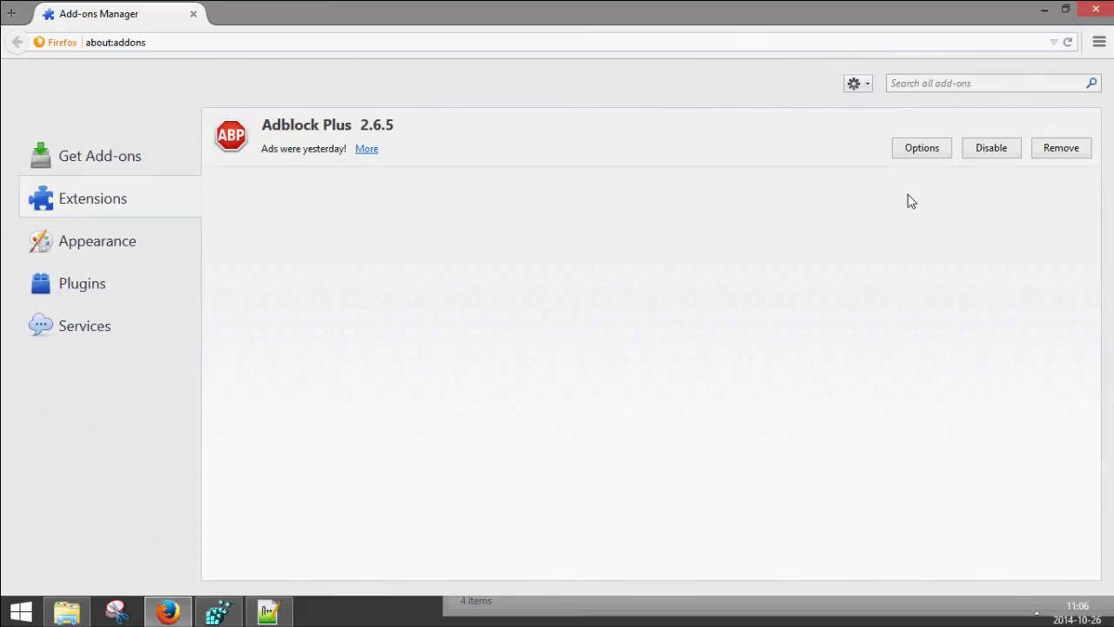